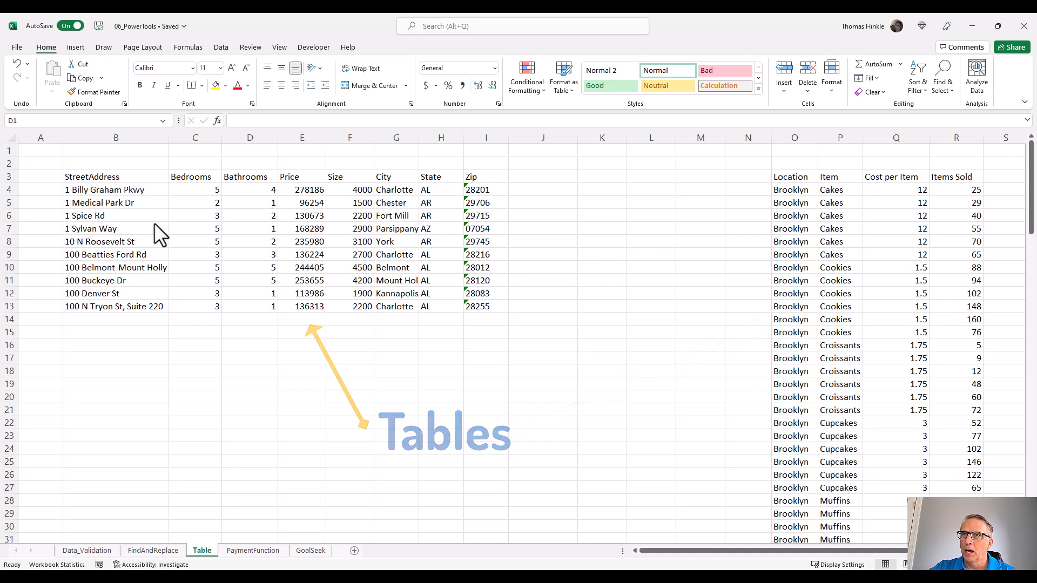
Format the housing data in B3:I13 as a table with headers, using a blue banded medium table style.
click(138, 216)
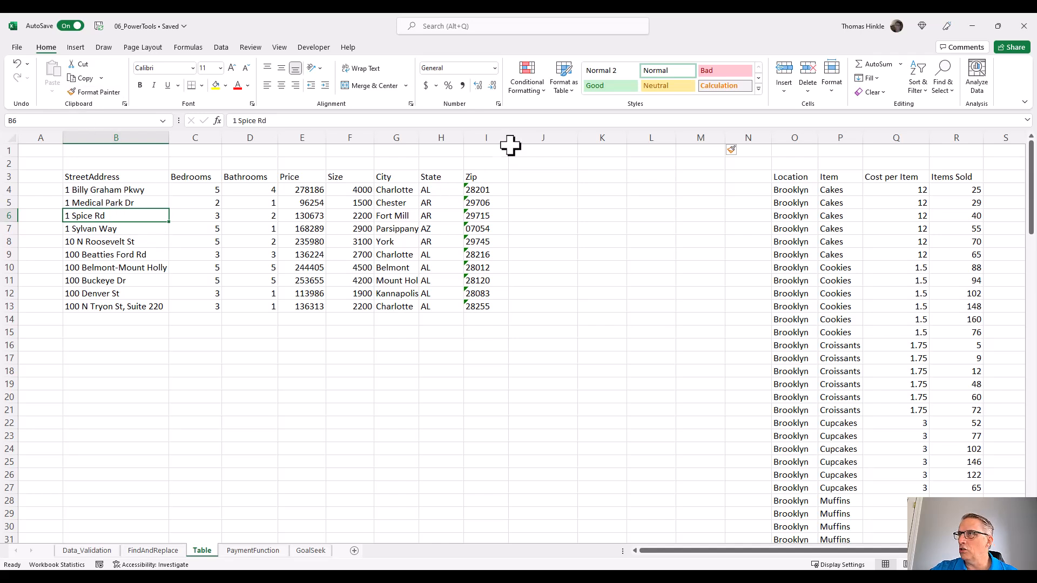
click(568, 88)
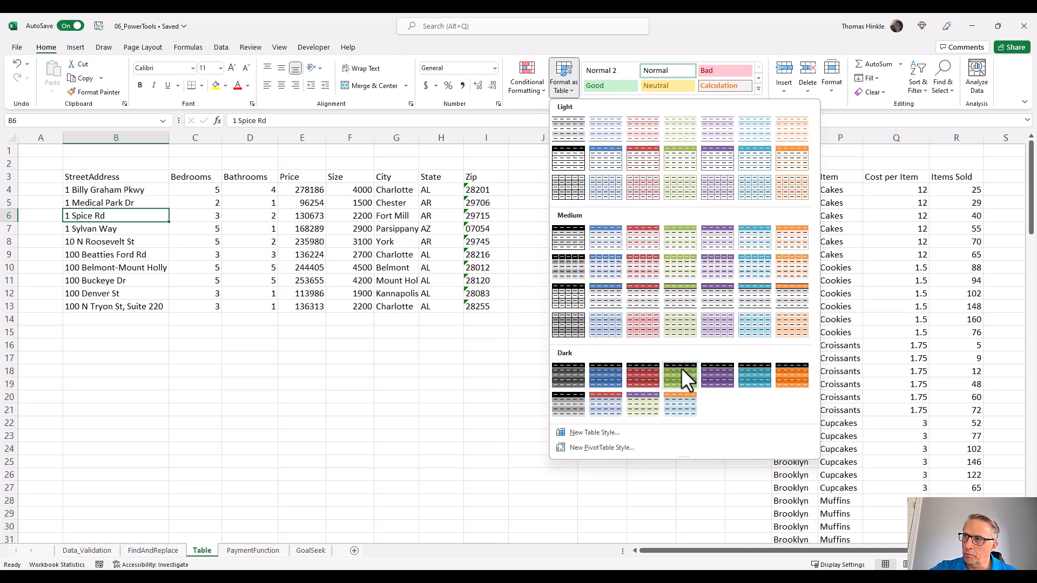
click(605, 299)
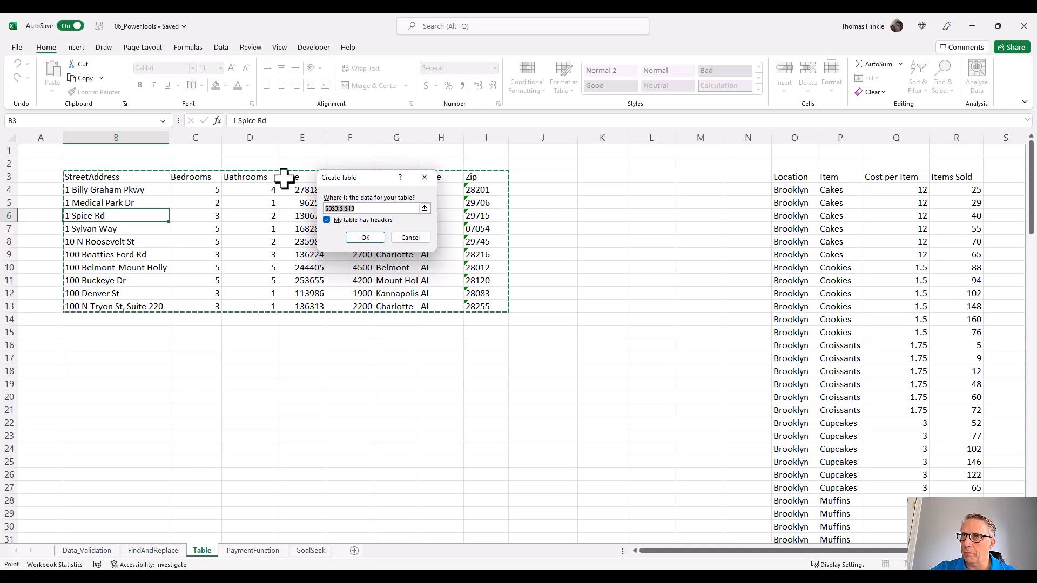
click(361, 238)
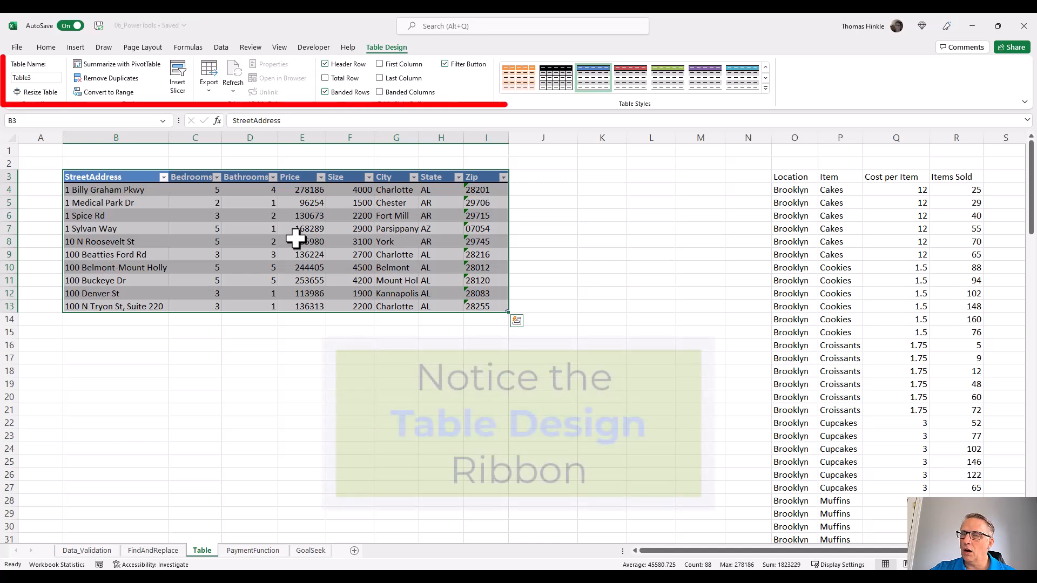
click(296, 239)
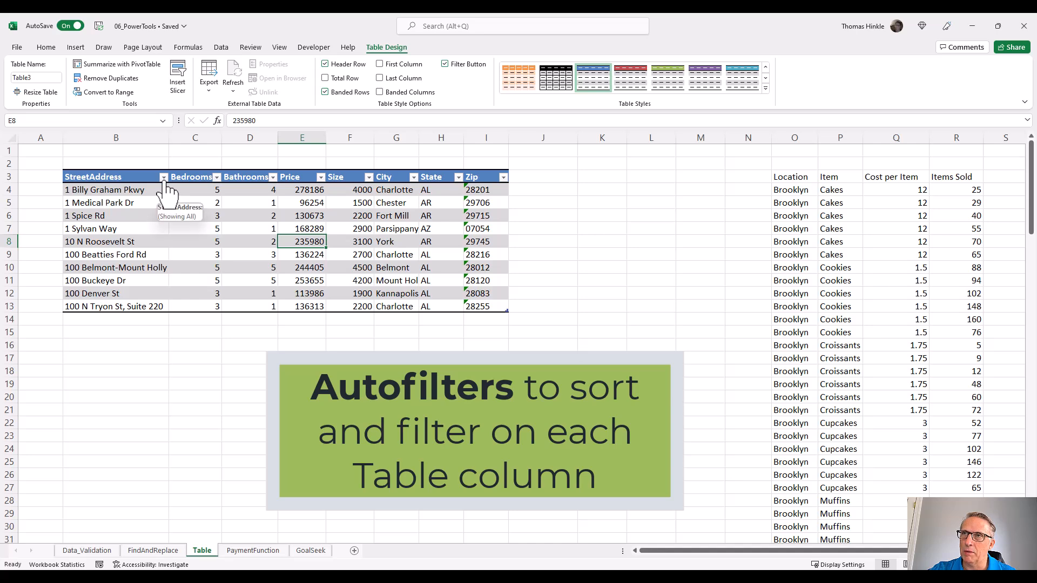
Examine the sort and filter options of the StreetAddress, Bedrooms and Bathrooms columns.
click(163, 178)
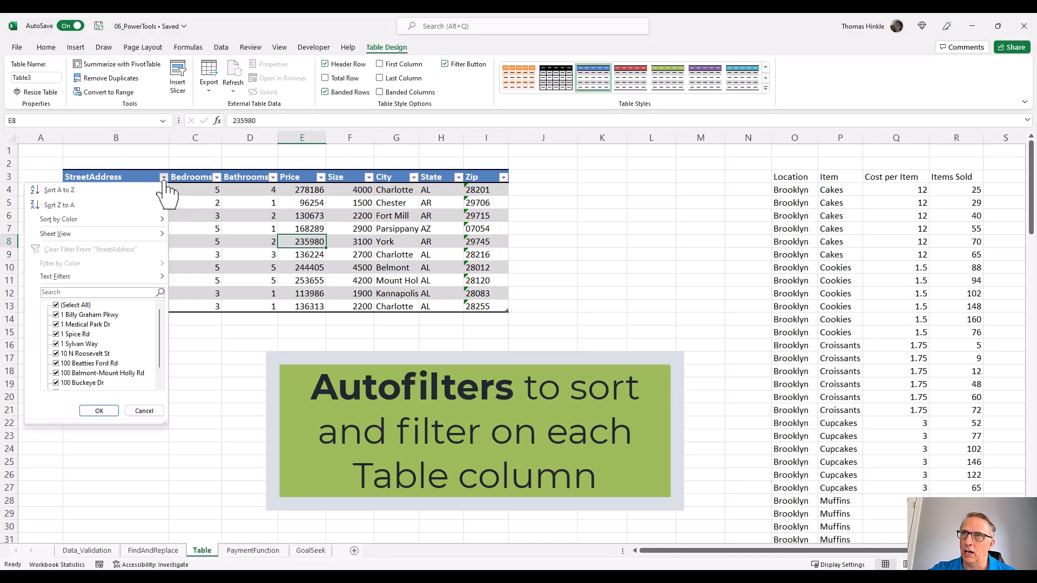
click(218, 176)
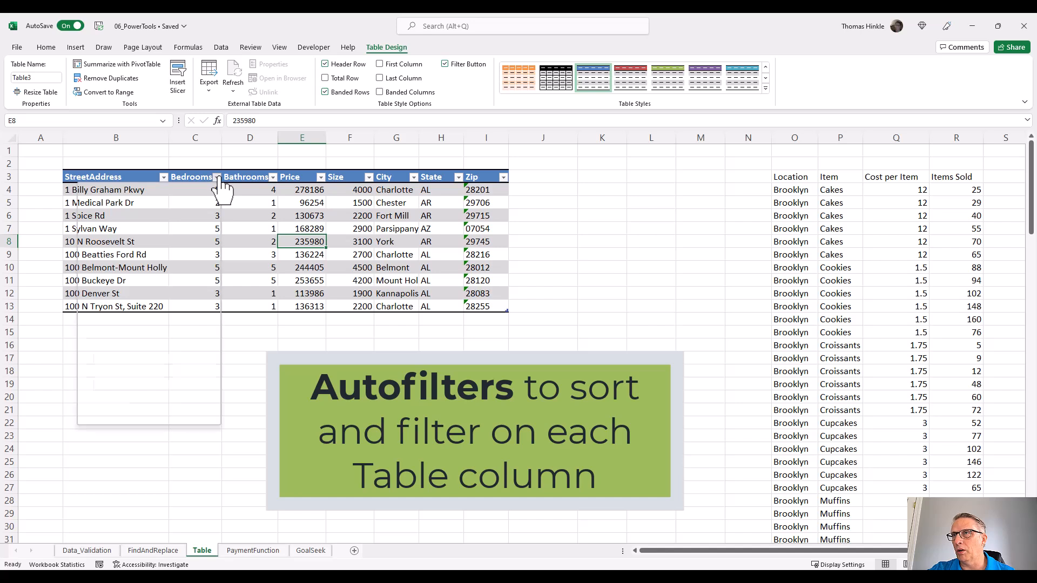
click(218, 178)
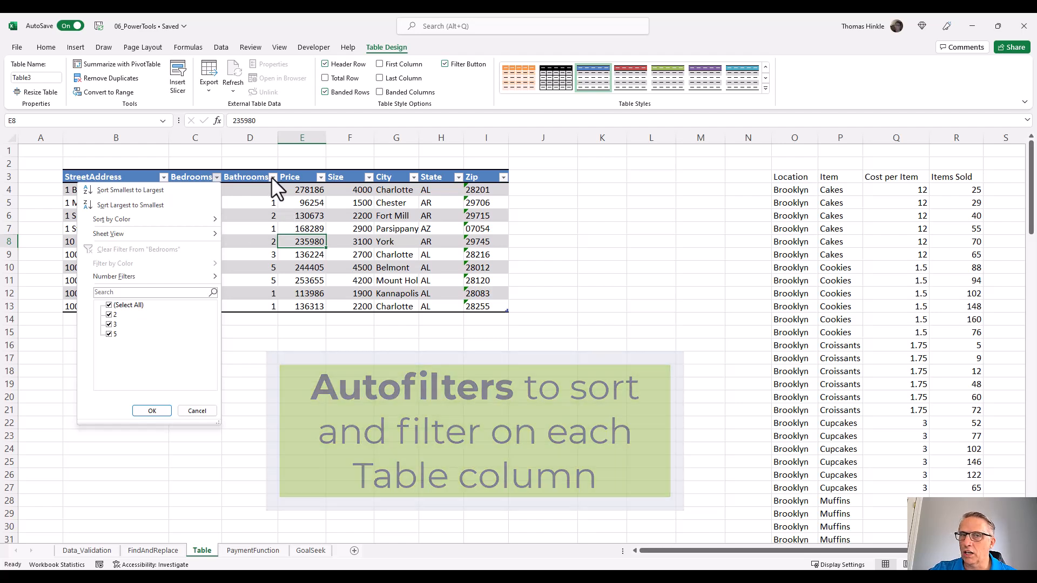
click(273, 178)
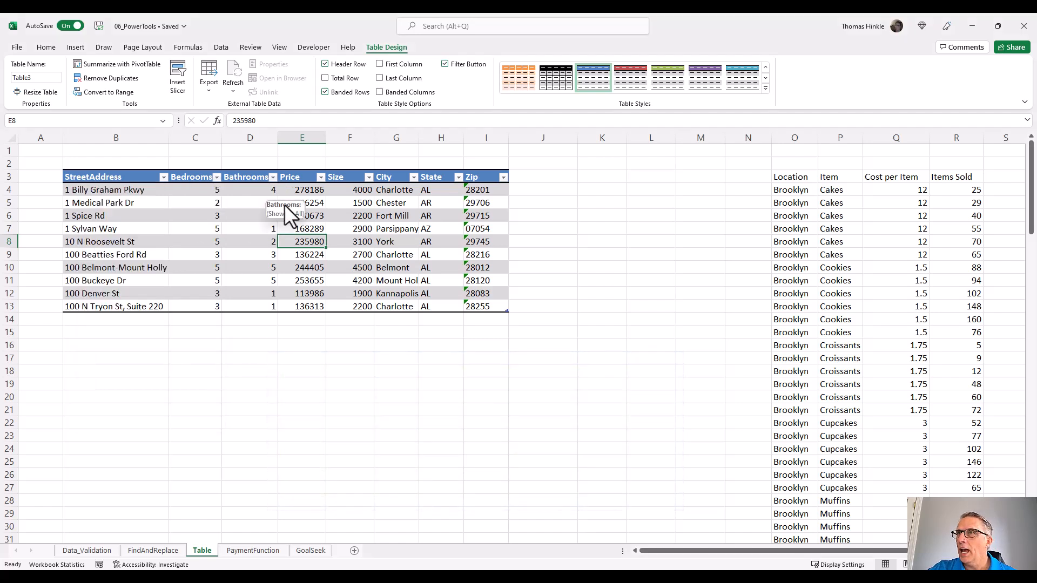
With a Bedrooms cell selected, examine how the column headings behave as the table's header row leaves the view.
click(215, 214)
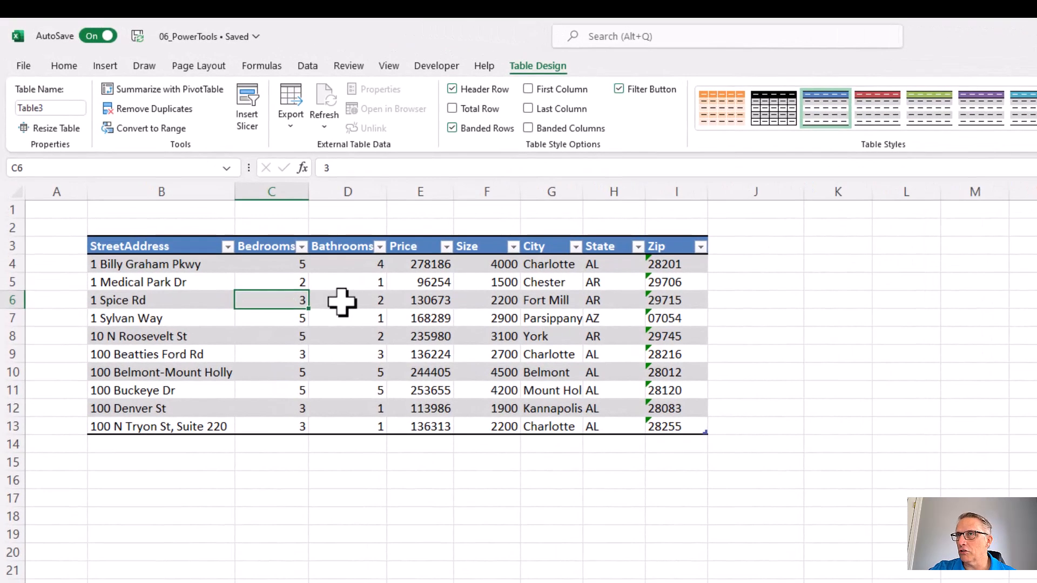
scroll(342, 300, down, 2)
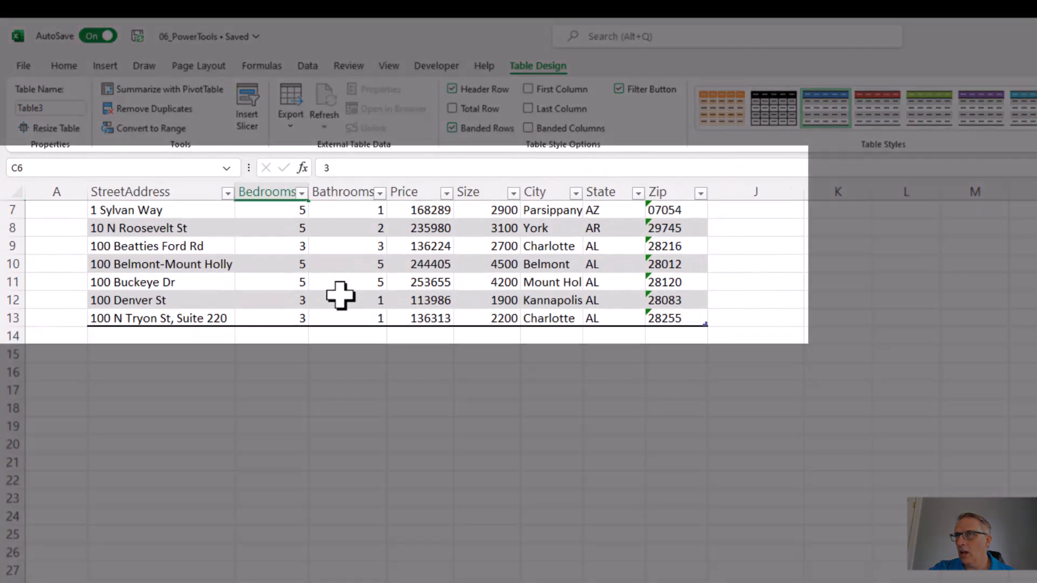
scroll(340, 295, down, 1)
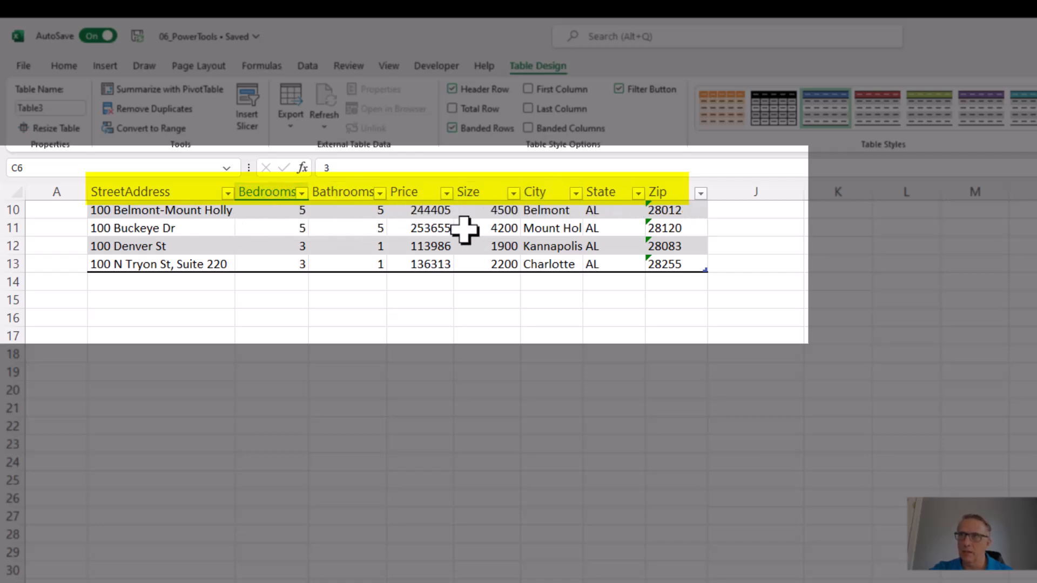
scroll(464, 230, down, 1)
scroll(463, 231, up, 4)
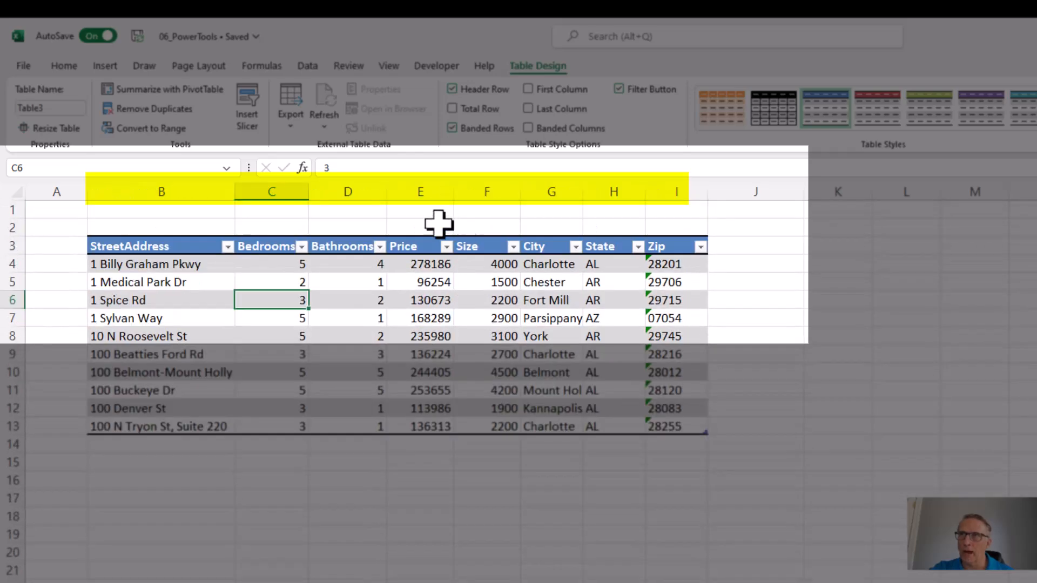
scroll(274, 250, down, 6)
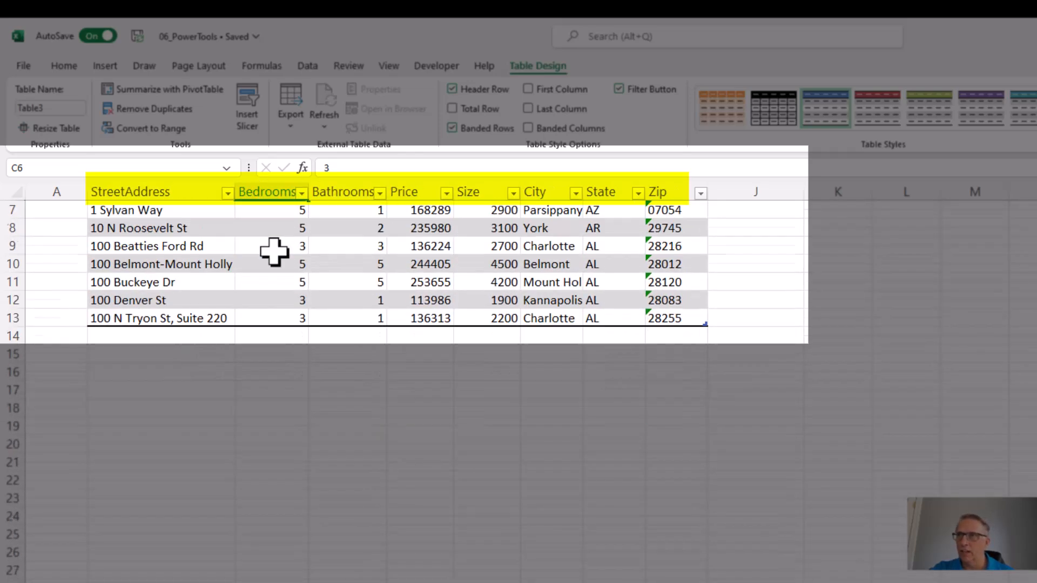
scroll(275, 251, up, 6)
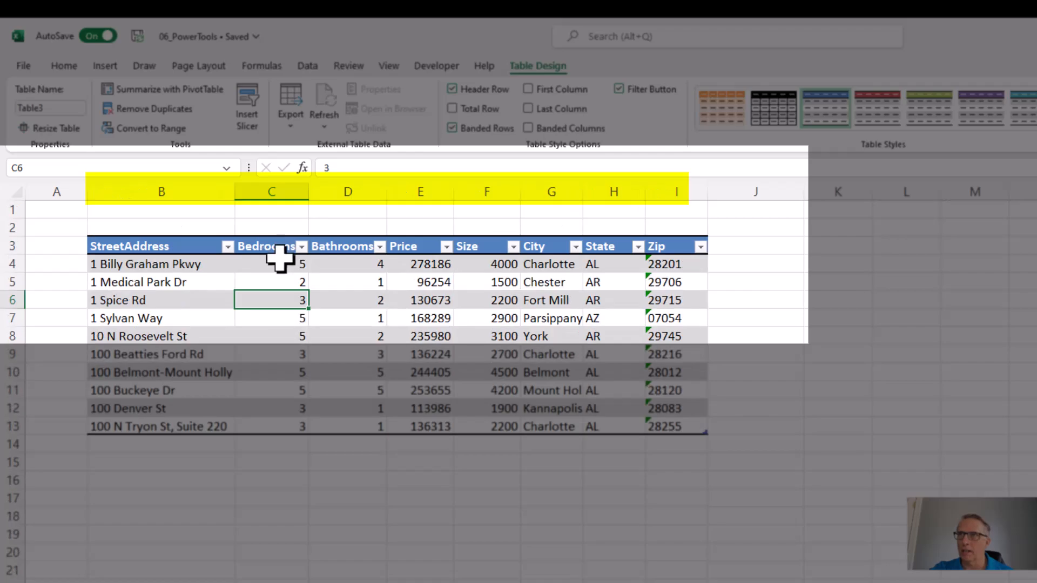
Compare the column headings with a cell selected inside the table and one selected outside it.
scroll(351, 297, down, 2)
click(349, 267)
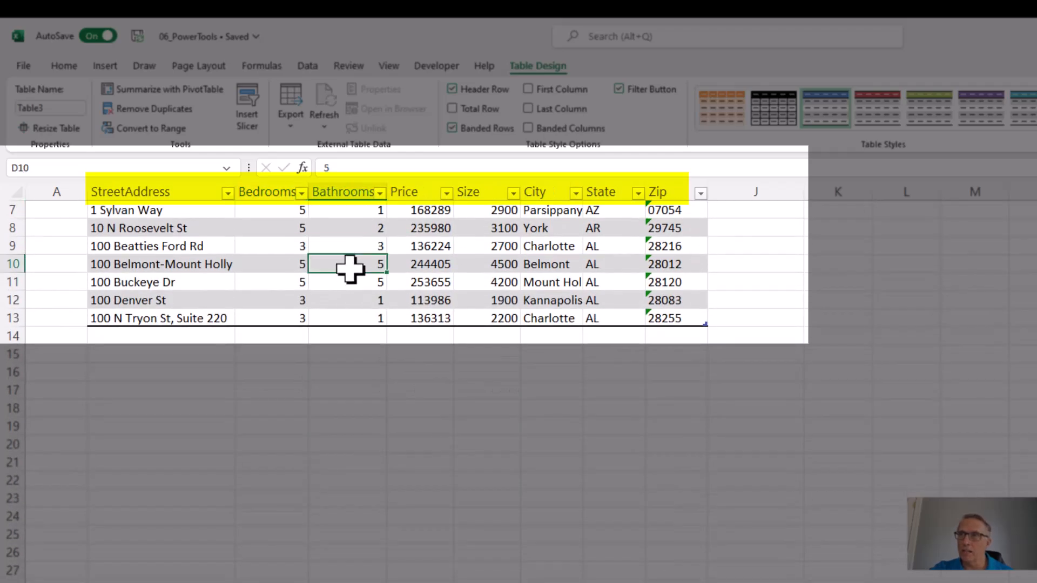
click(771, 301)
click(885, 303)
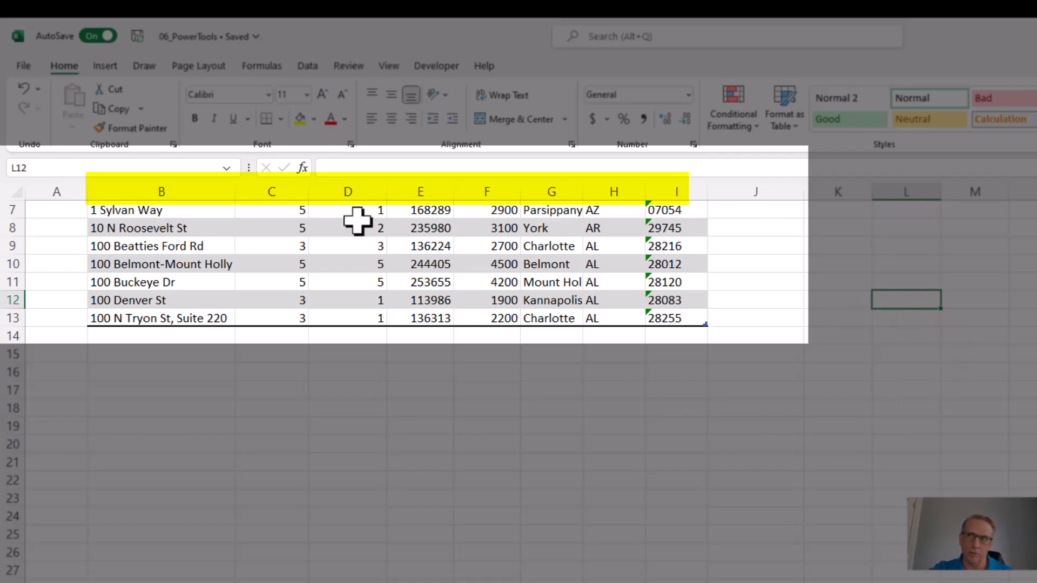
click(347, 263)
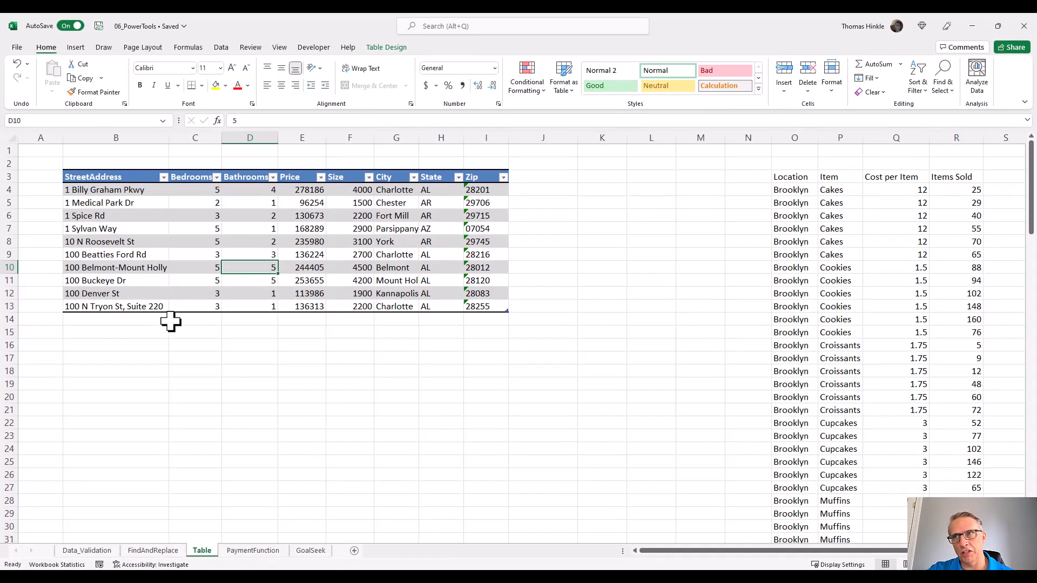
Add a totals row to the housing table.
click(193, 294)
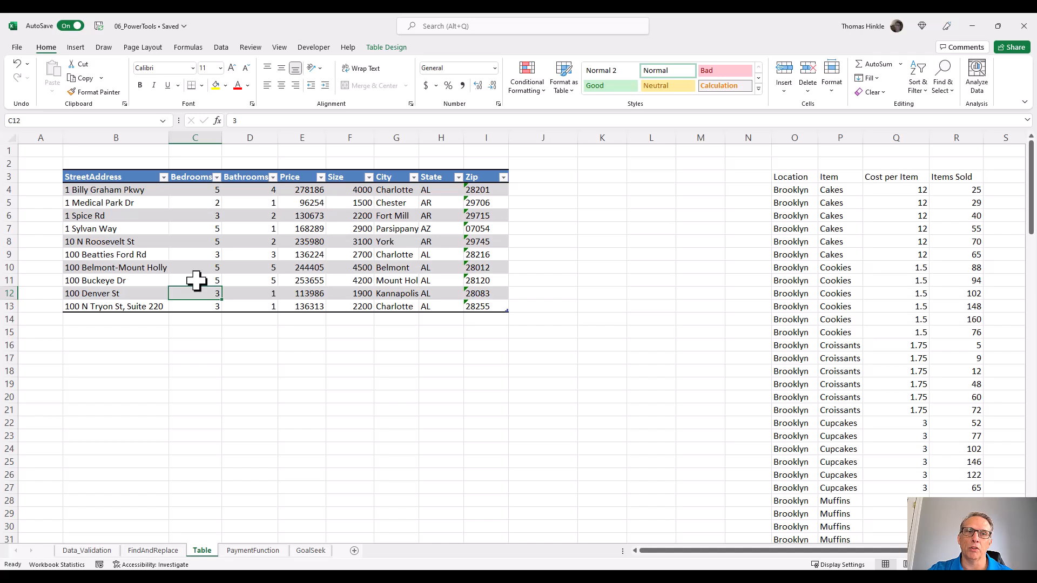
right_click(246, 279)
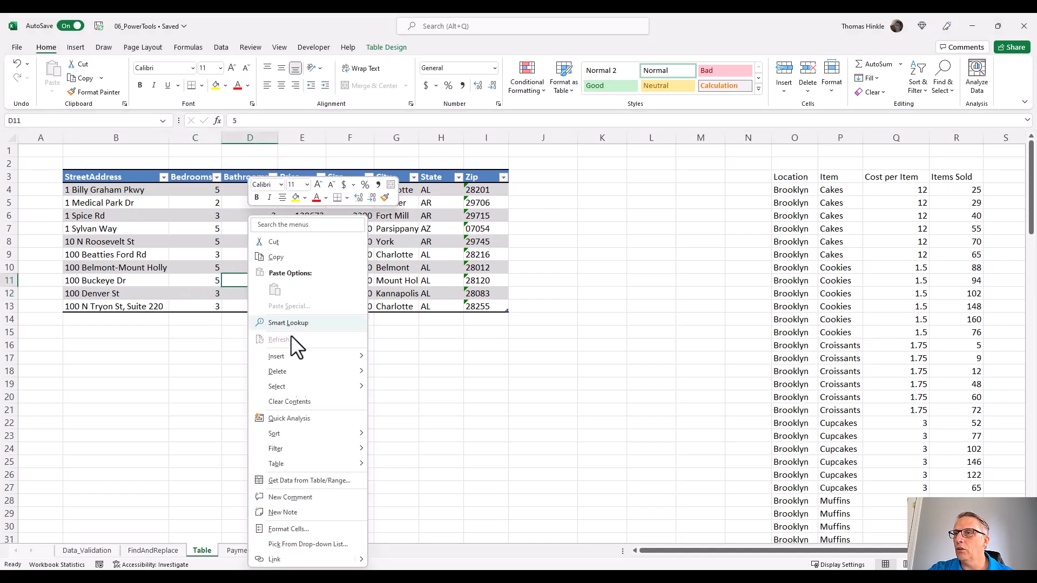
mouse_move(293, 465)
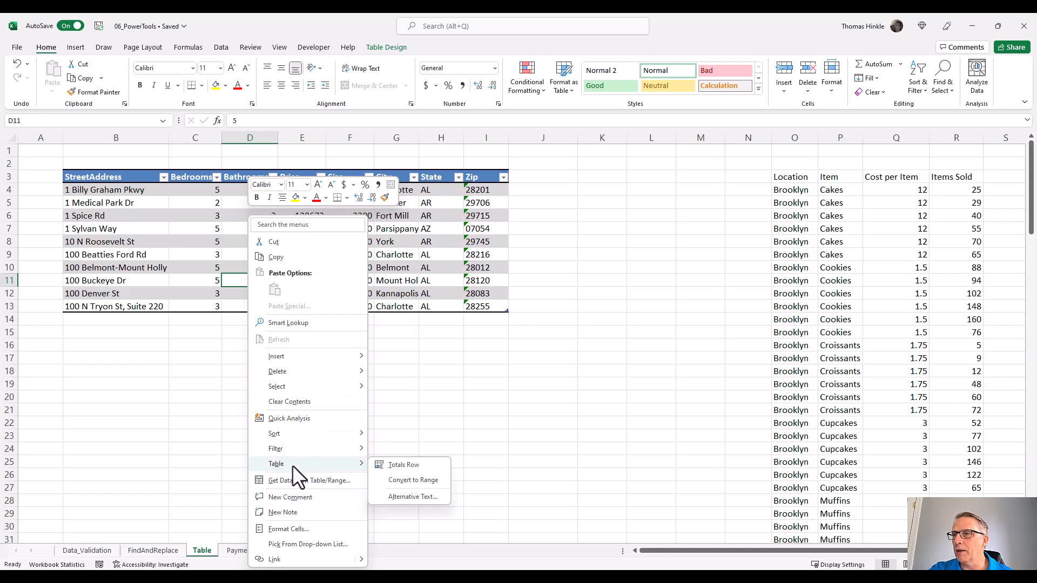
click(412, 466)
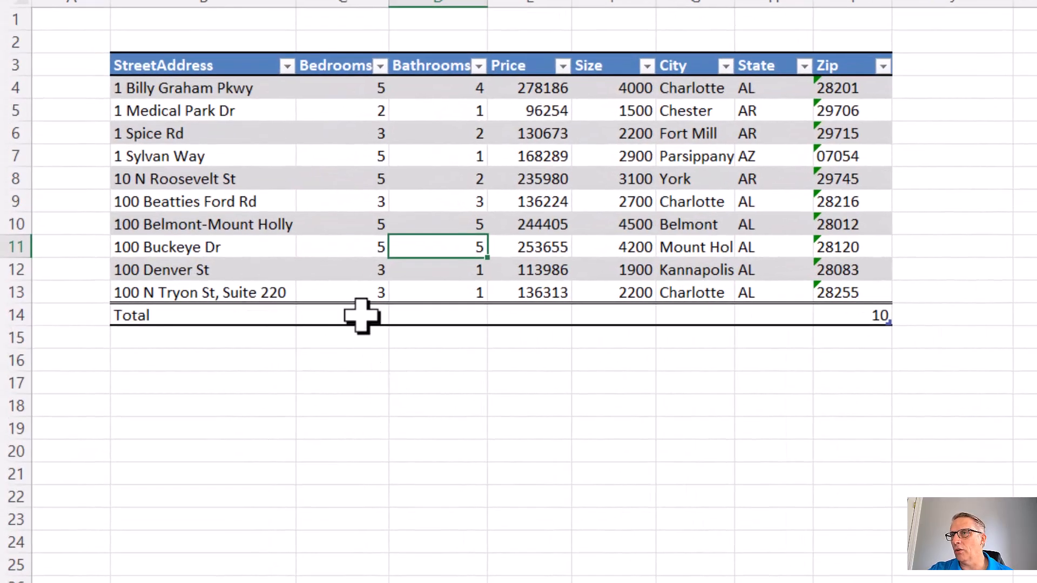
Set the totals row to calculate Max for the Bedrooms column and Min for the Bathrooms column.
click(329, 317)
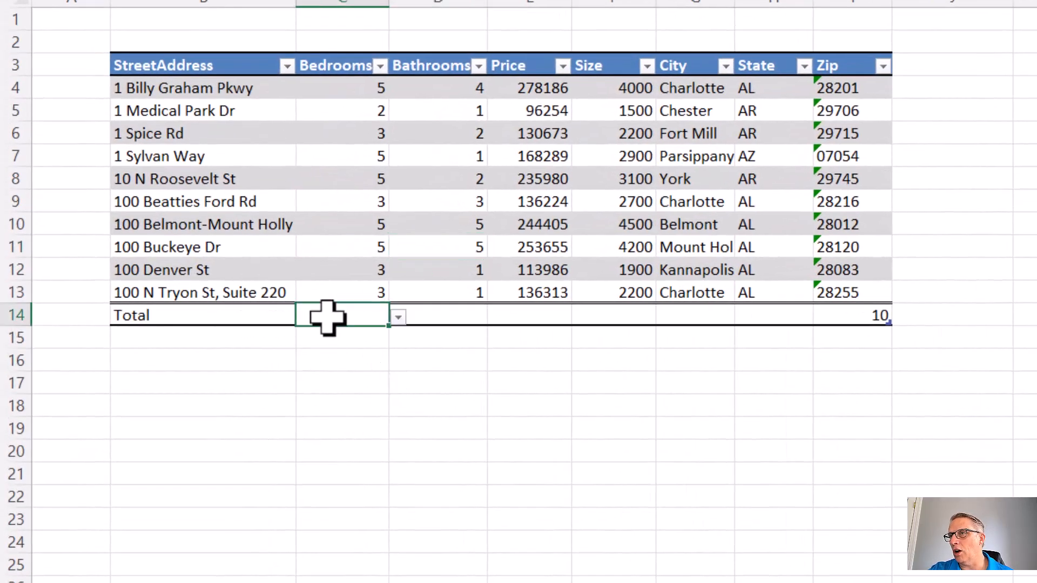
click(398, 317)
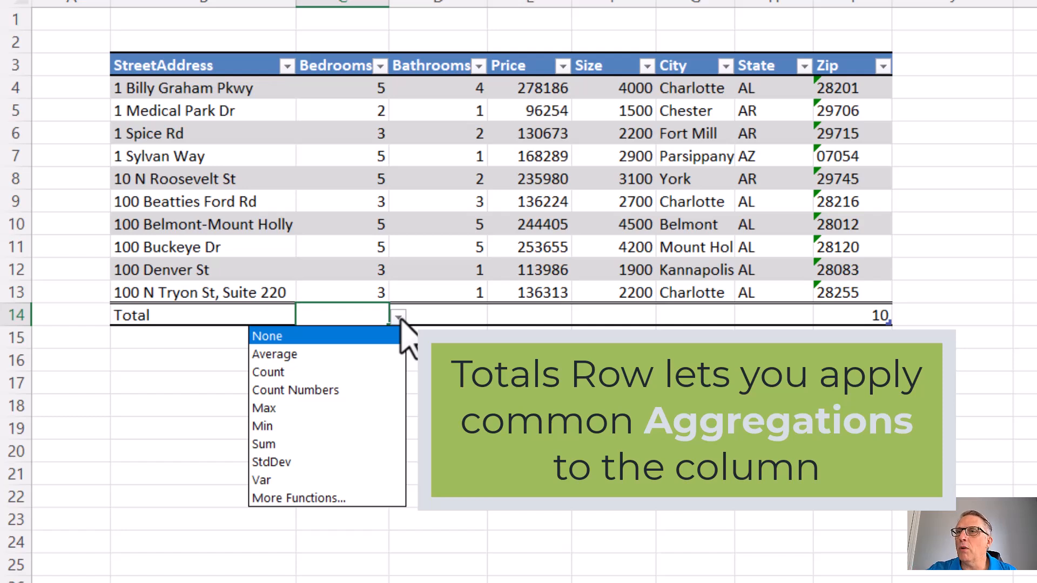
click(308, 409)
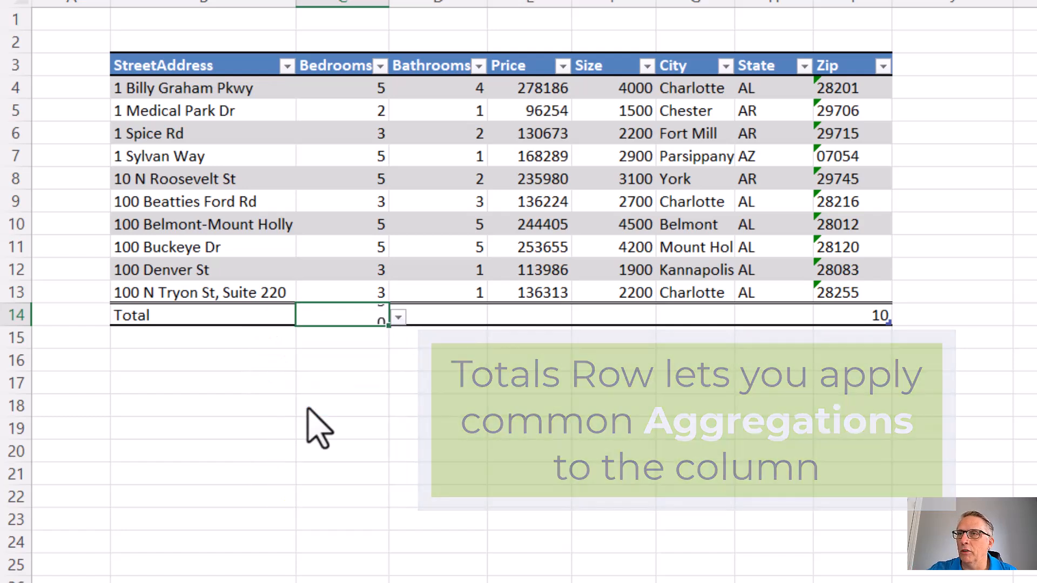
click(474, 318)
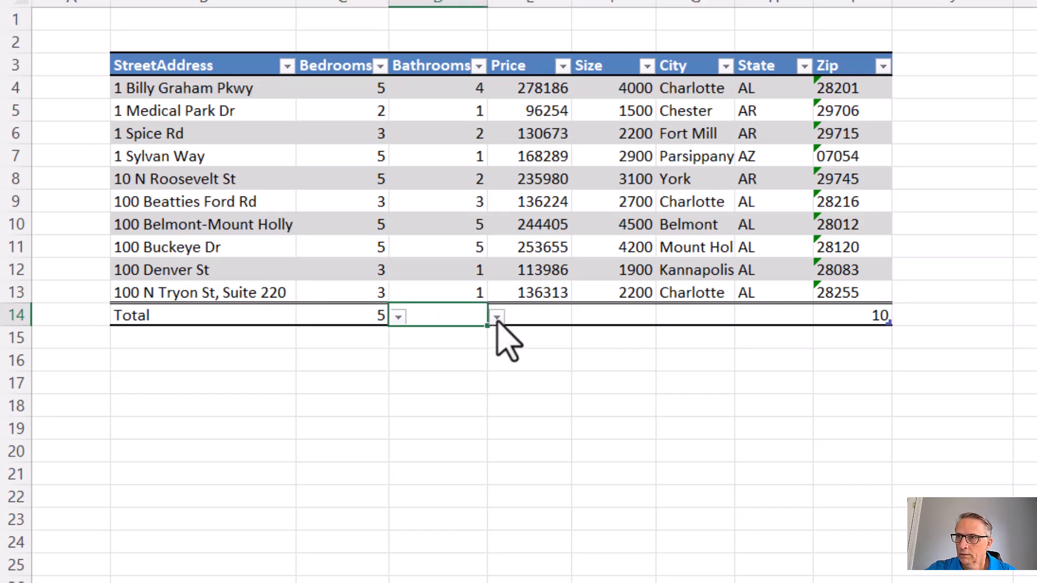
click(497, 318)
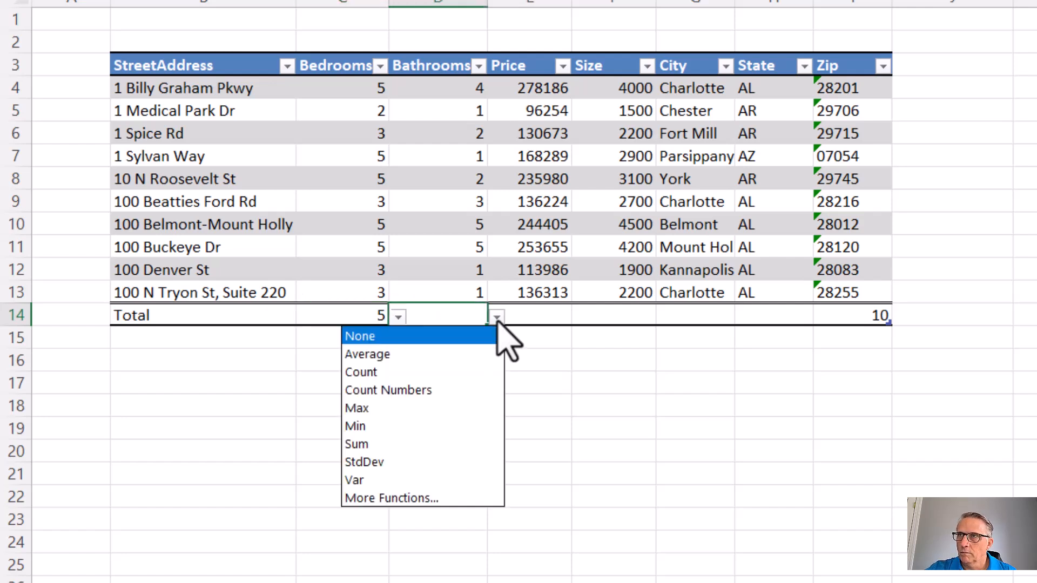
click(435, 426)
Set the totals row to calculate Average for the Price column and Count for the StreetAddress column.
click(533, 317)
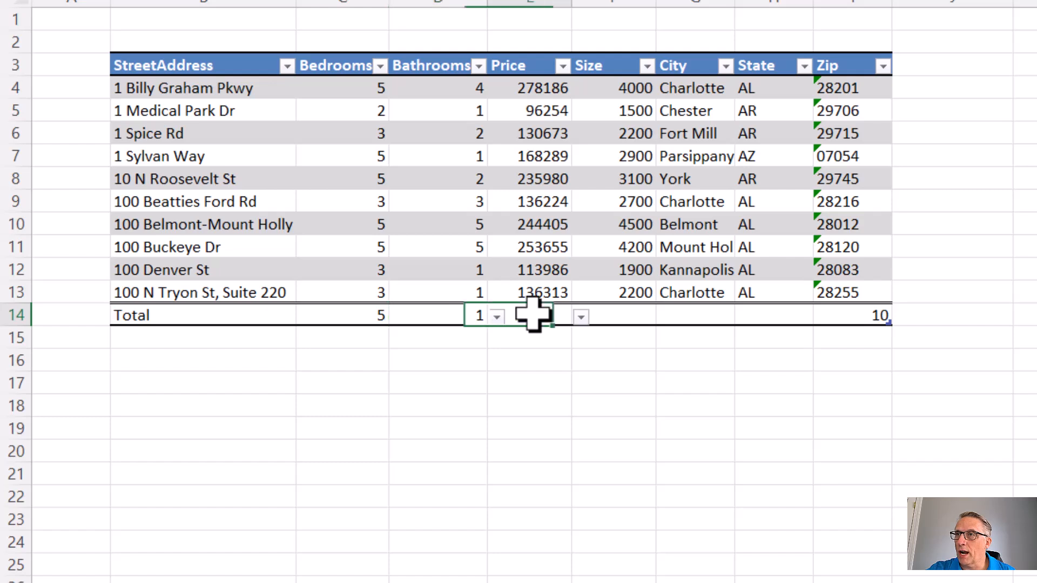
click(581, 317)
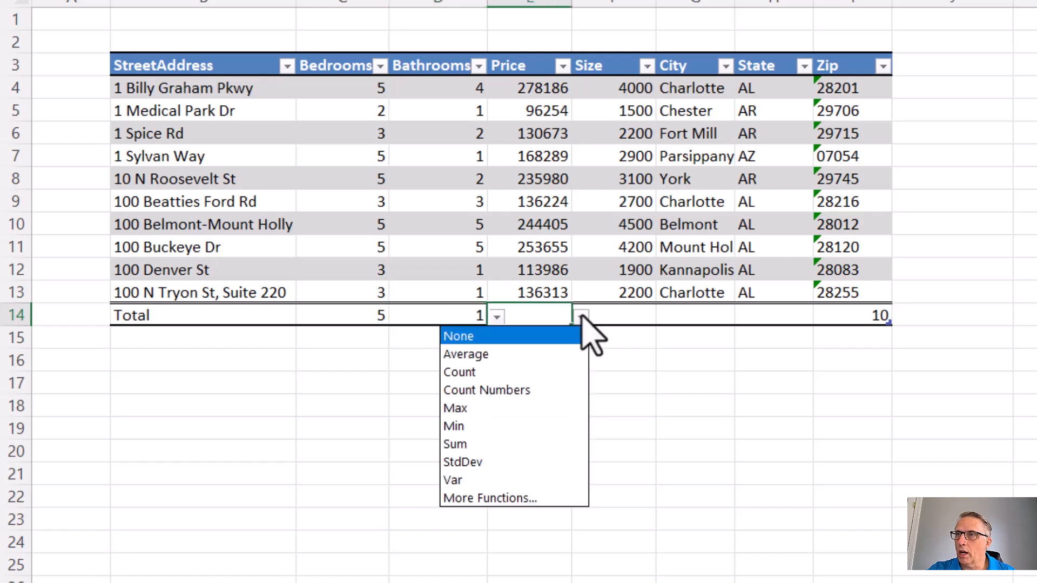
click(558, 354)
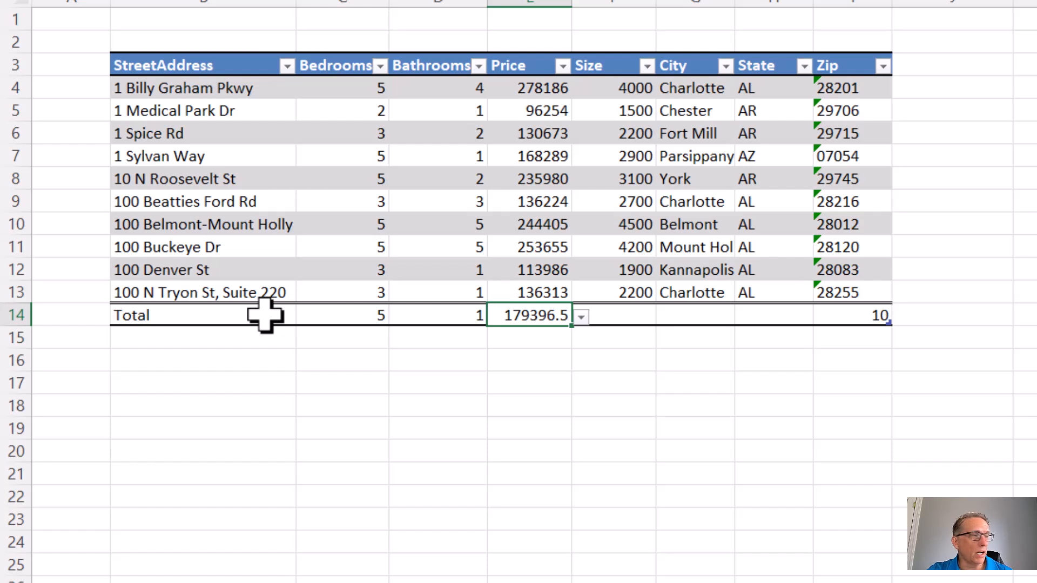
click(265, 315)
click(307, 317)
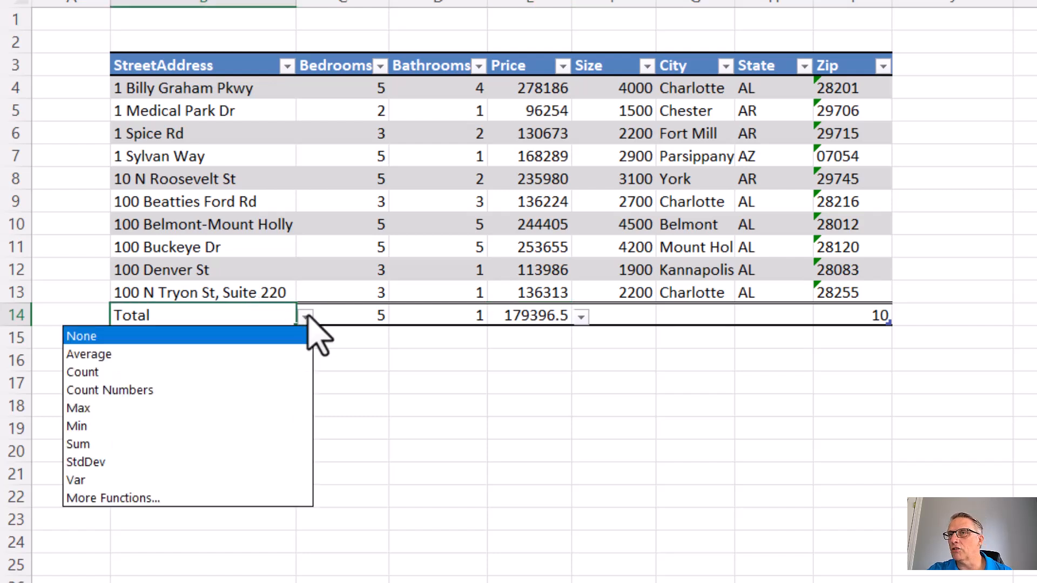
click(222, 372)
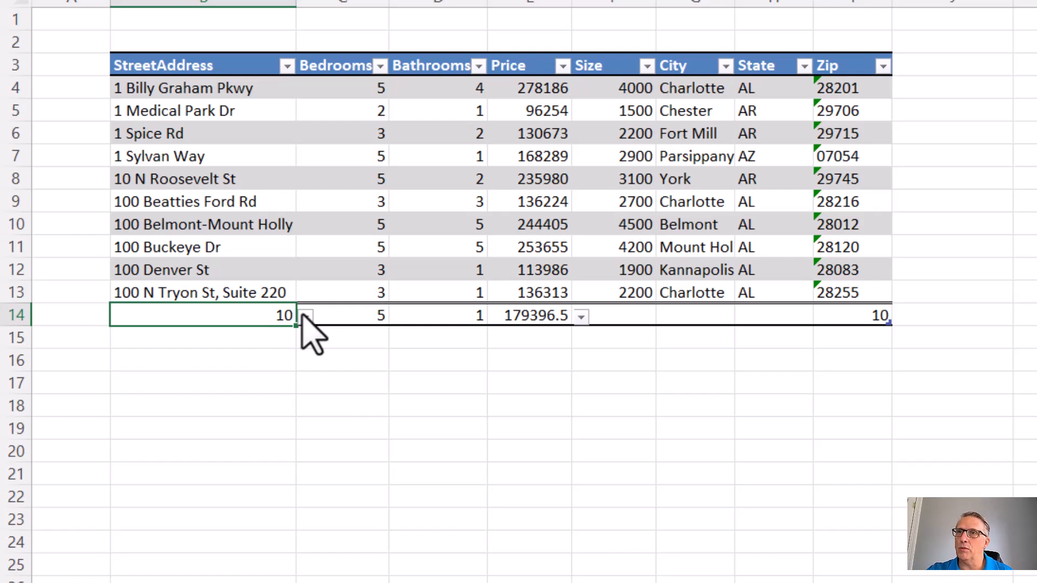
Add a new blank record below the table's last address, directly above the totals row.
click(267, 226)
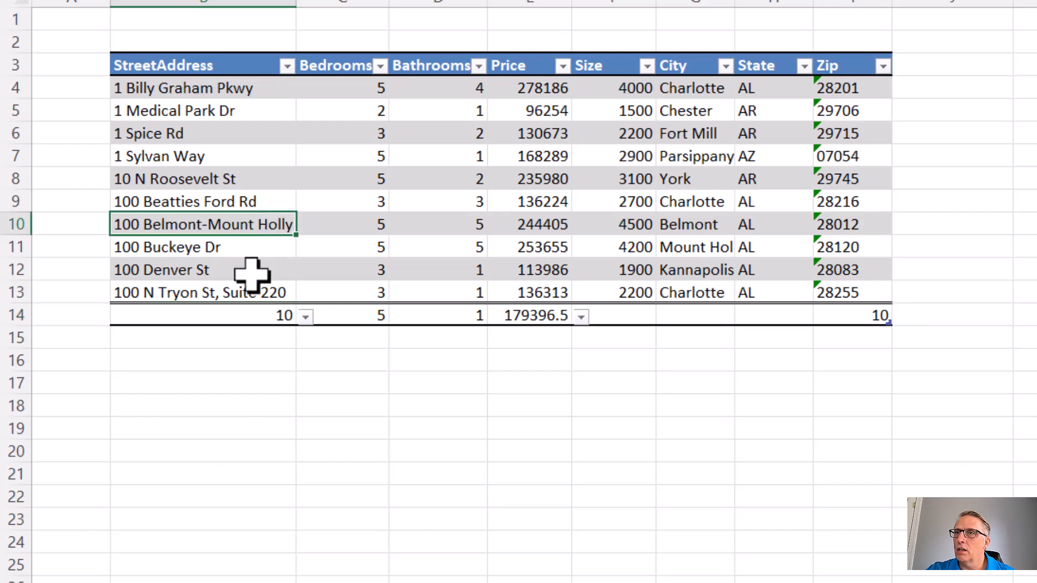
click(289, 292)
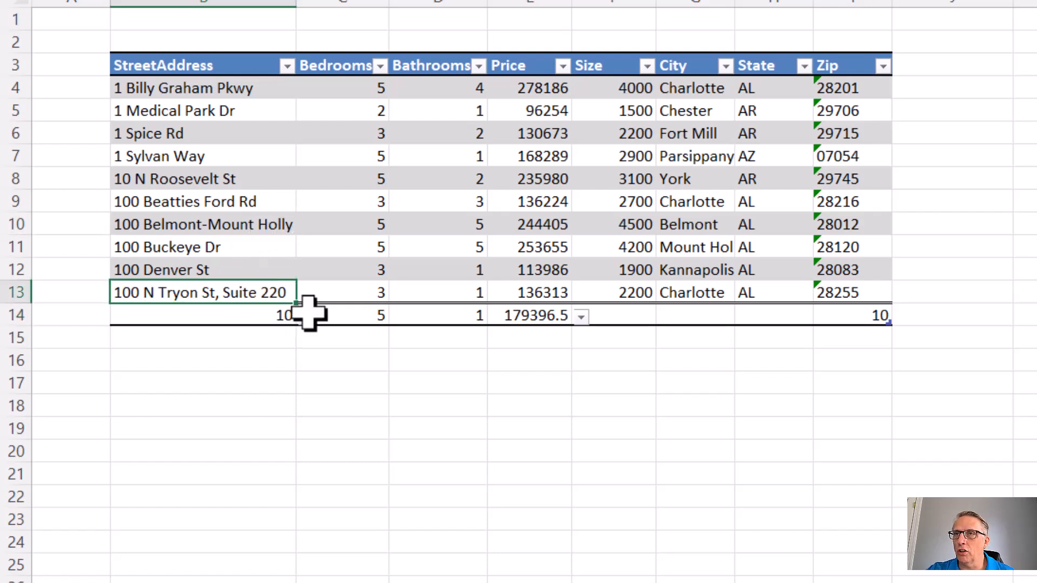
key(Tab)
key(Tab)
key(Tab)
key(Tab)
key(Tab)
key(Tab)
key(Tab)
key(Tab)
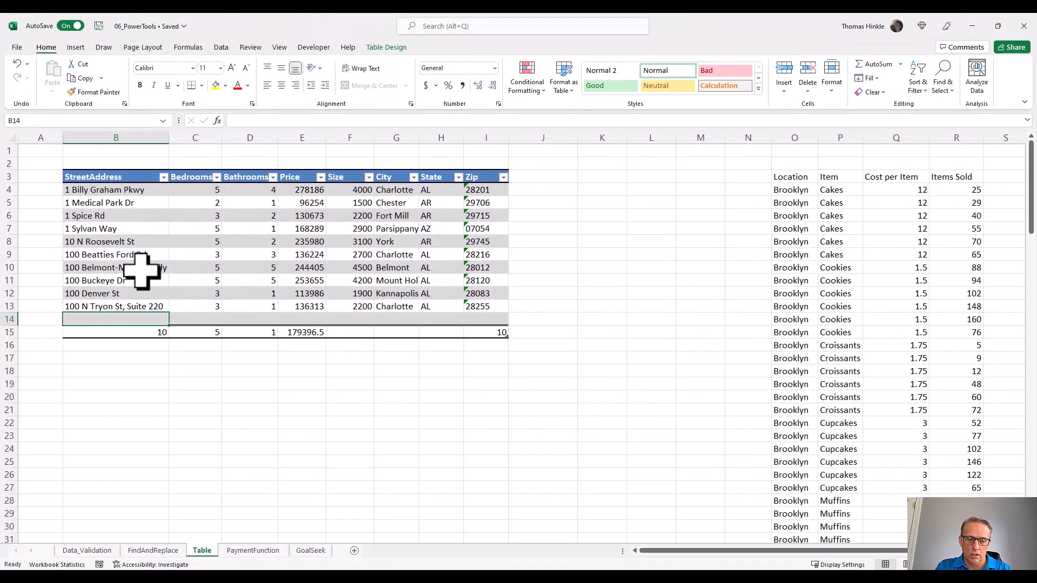
Enter the new record's street address, with 3 bedrooms and 3 bathrooms, in the blank row above the totals.
text(2228 viking Drive)
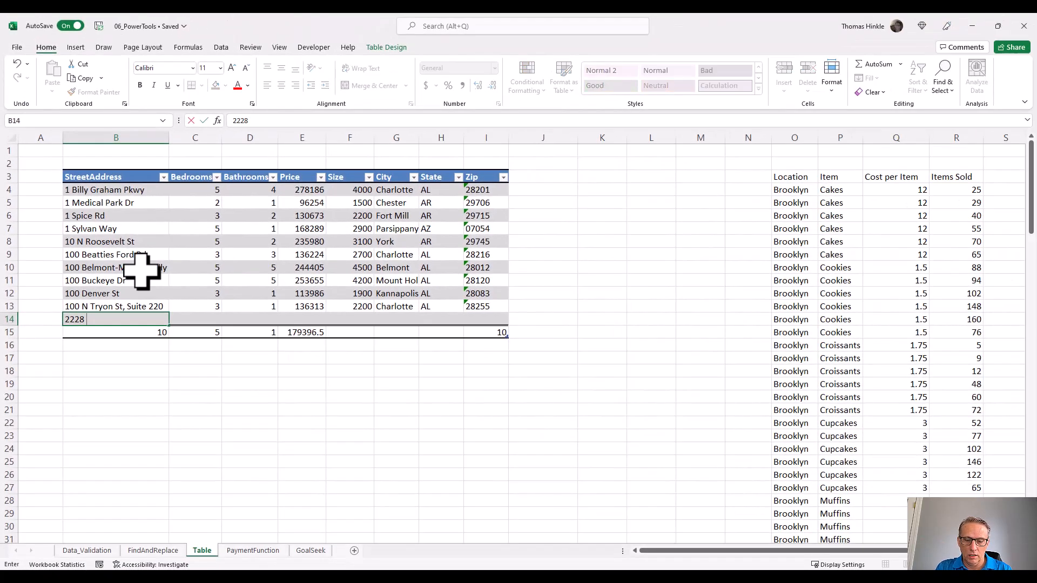
text(3)
key(Tab)
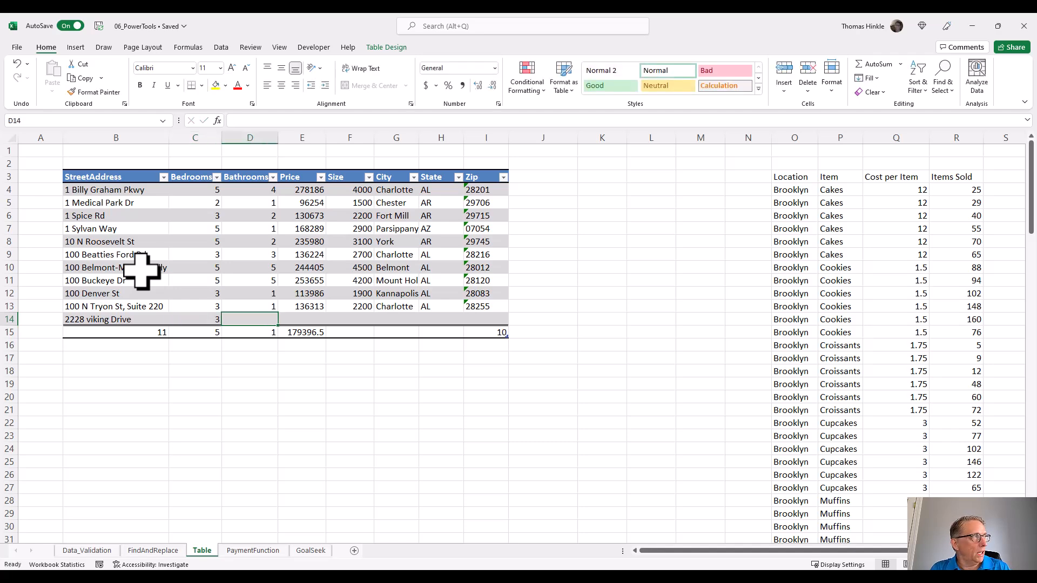
text(3)
key(Tab)
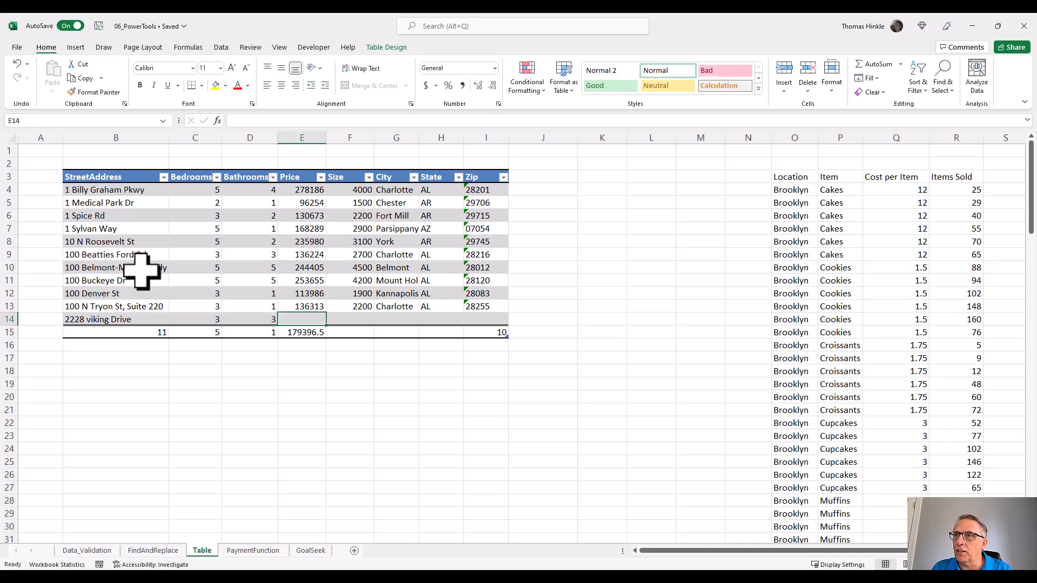
Set the new record's Price to 250000 and its Size to 2500.
text(250000)
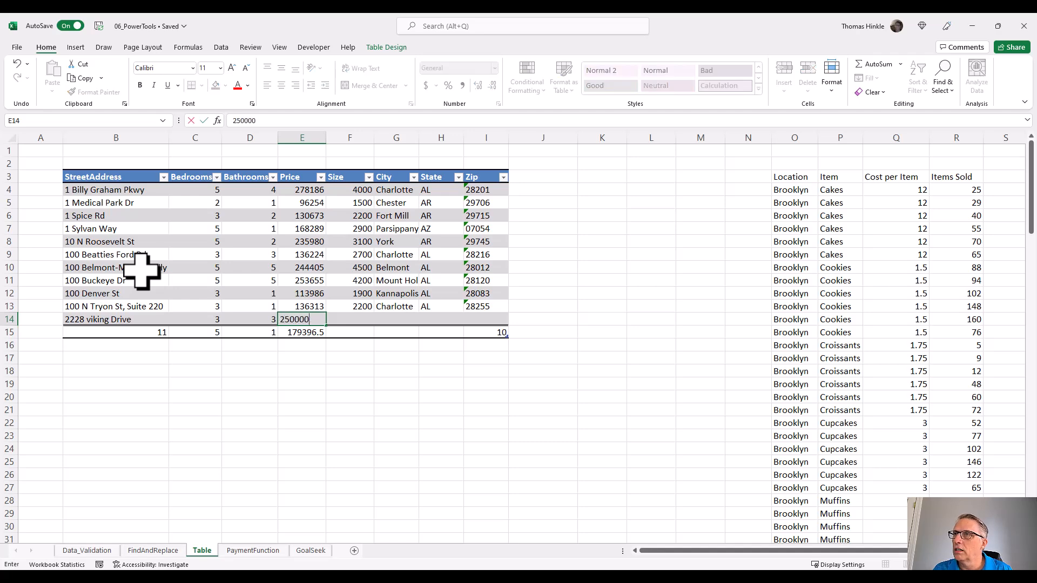
key(Tab)
text(2500)
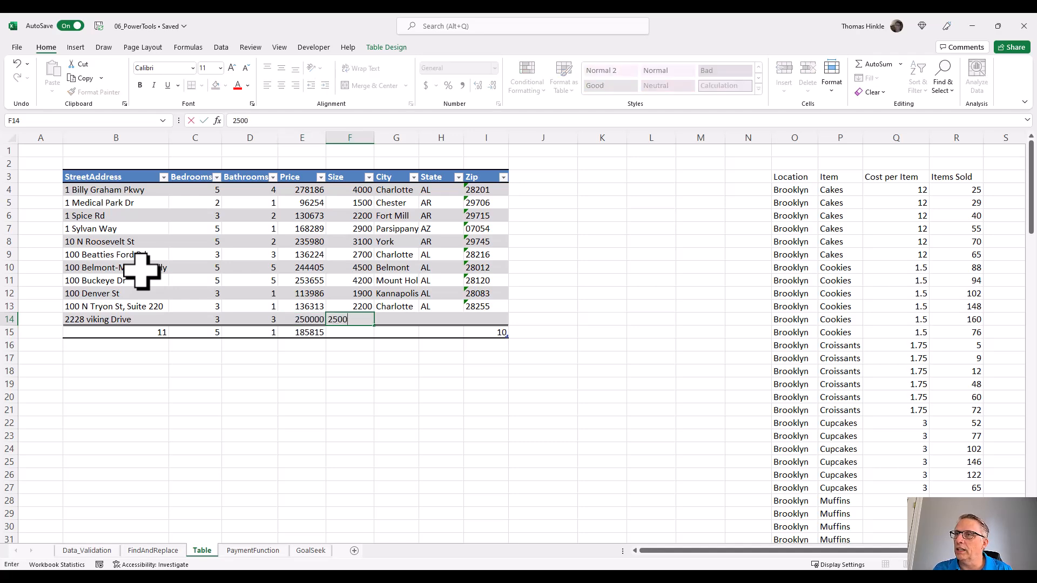
key(Tab)
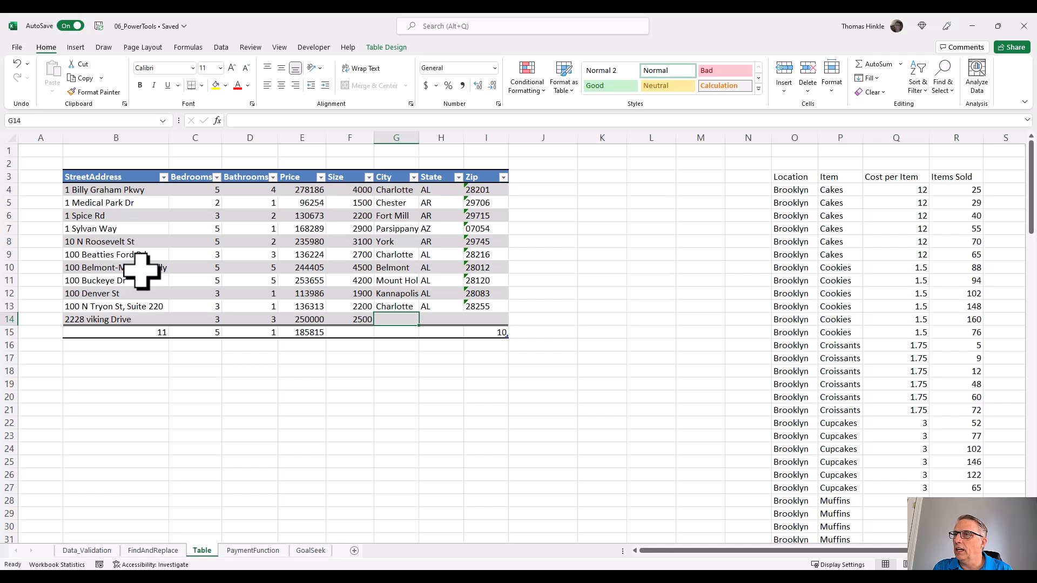
Complete the new housing record by filling in its City, State and Zip values.
text(rochester)
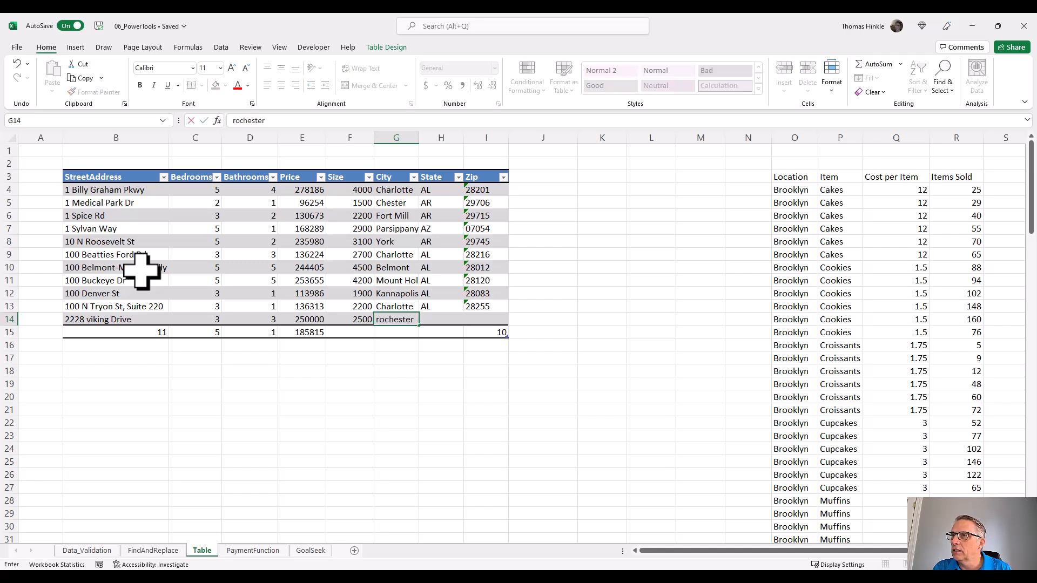
key(Tab)
text(MN)
key(Tab)
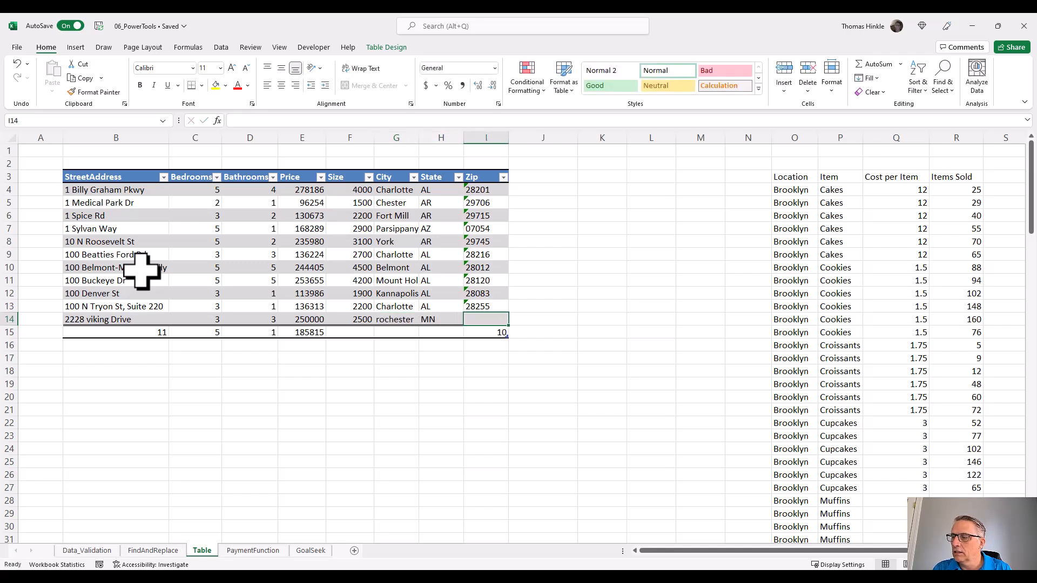
text(5591)
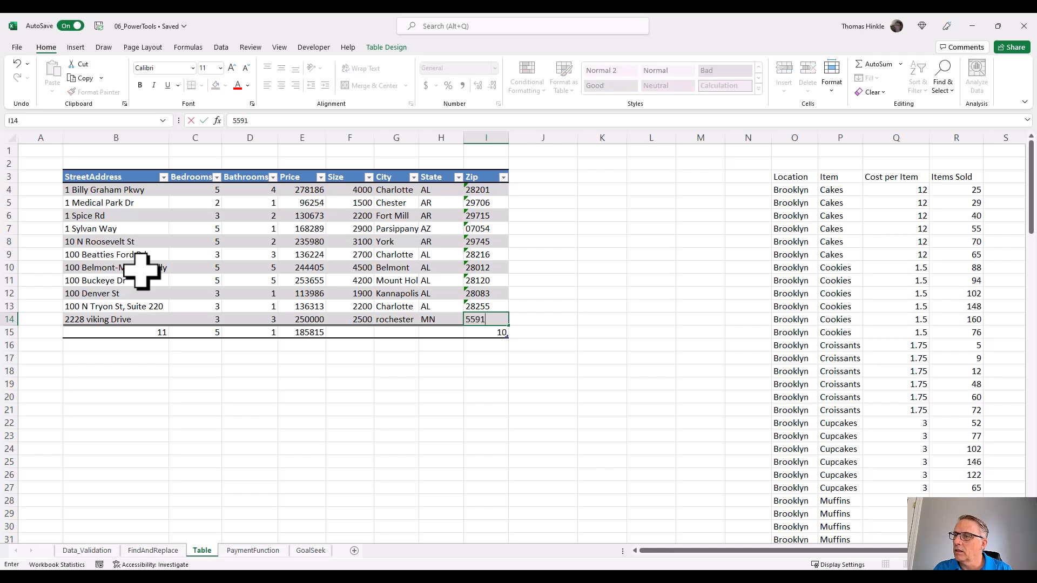
key(BackSpace)
text(01)
key(Return)
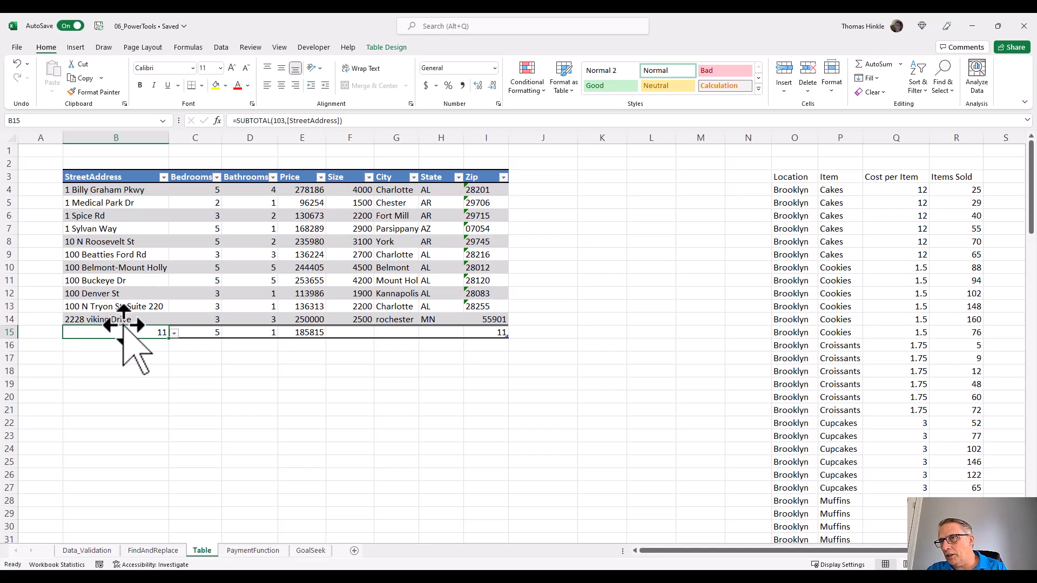
click(197, 333)
click(287, 342)
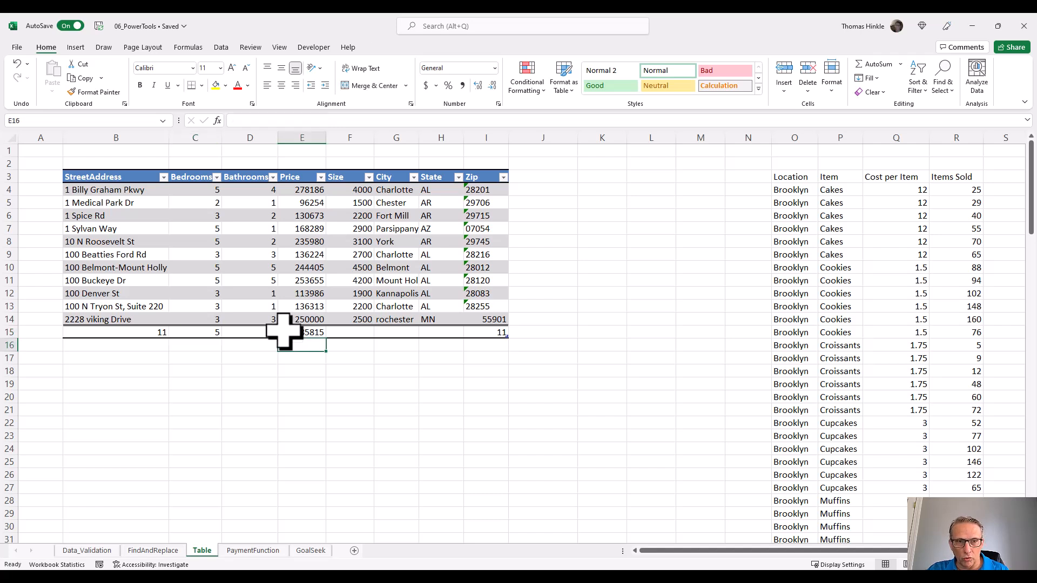
click(308, 269)
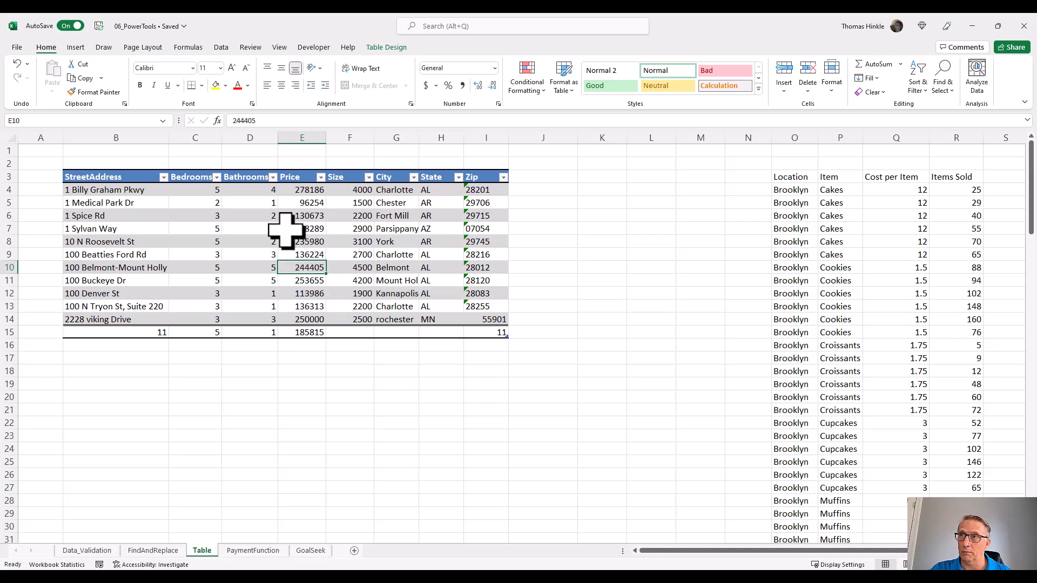
click(296, 192)
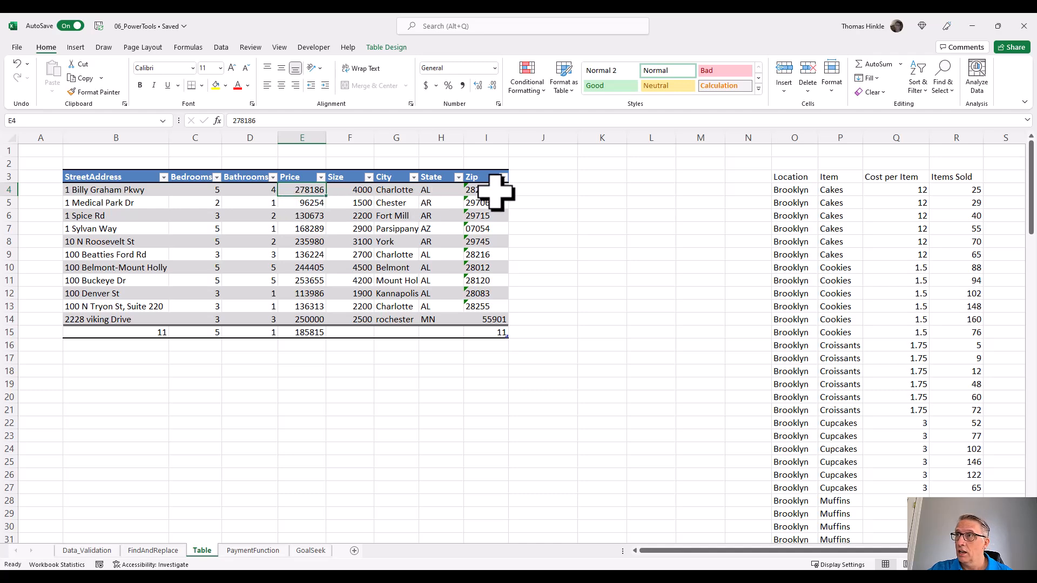
Add a new column headed Price/Sq Ft directly beside the housing table's Zip column.
click(532, 177)
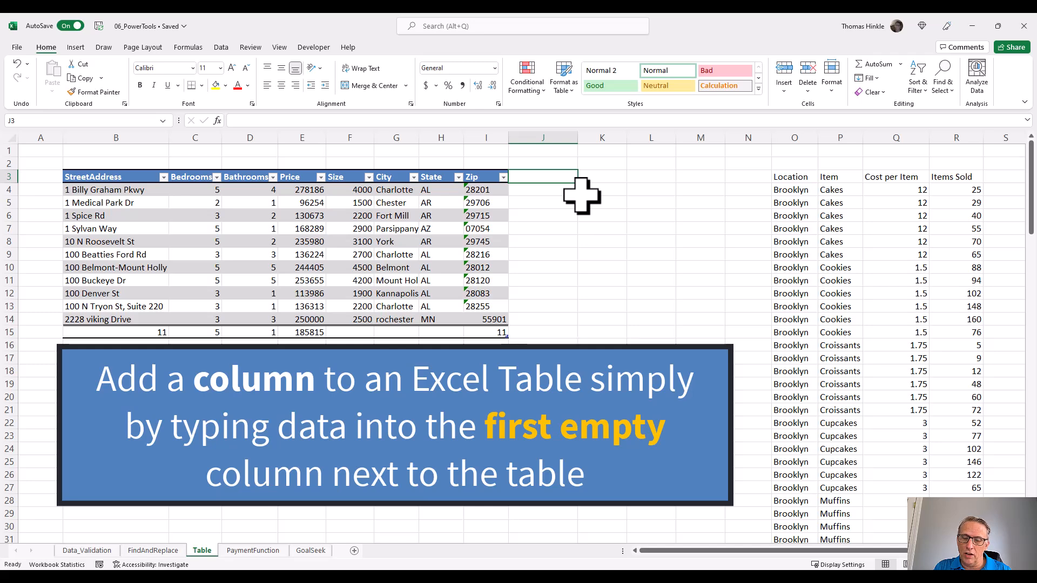
text(Price/Sq Ft)
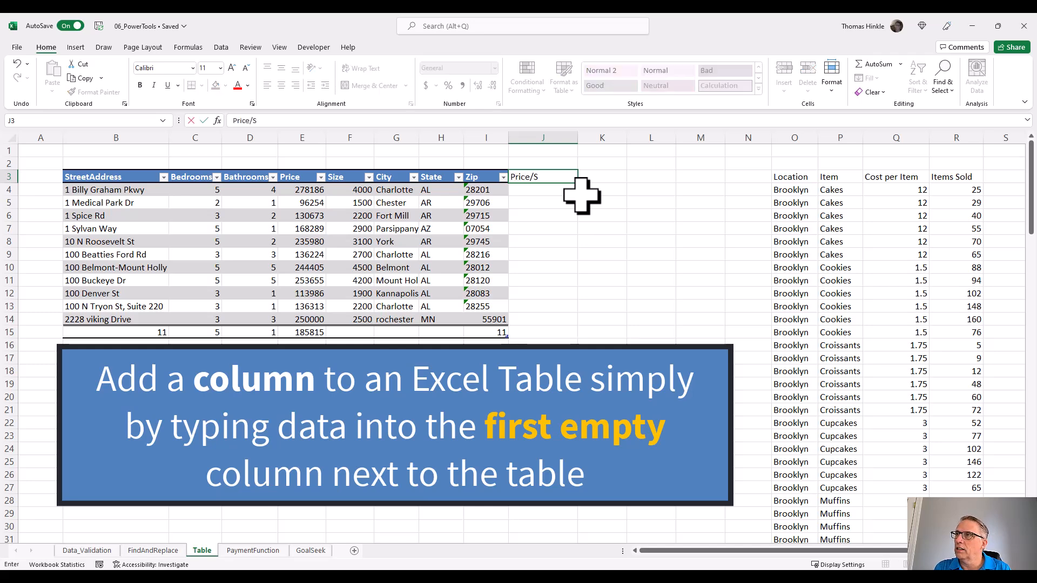
key(Return)
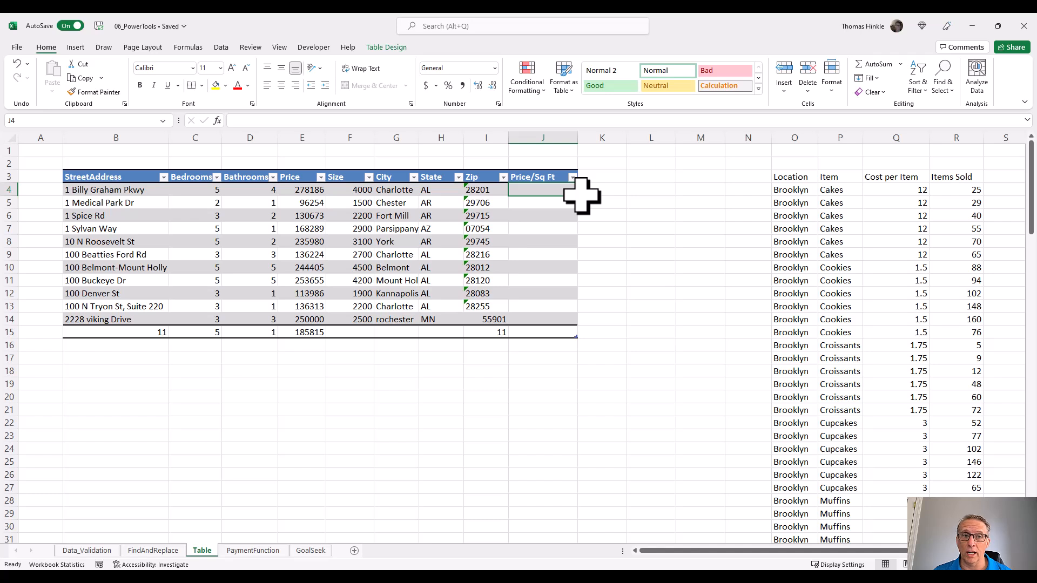
click(541, 190)
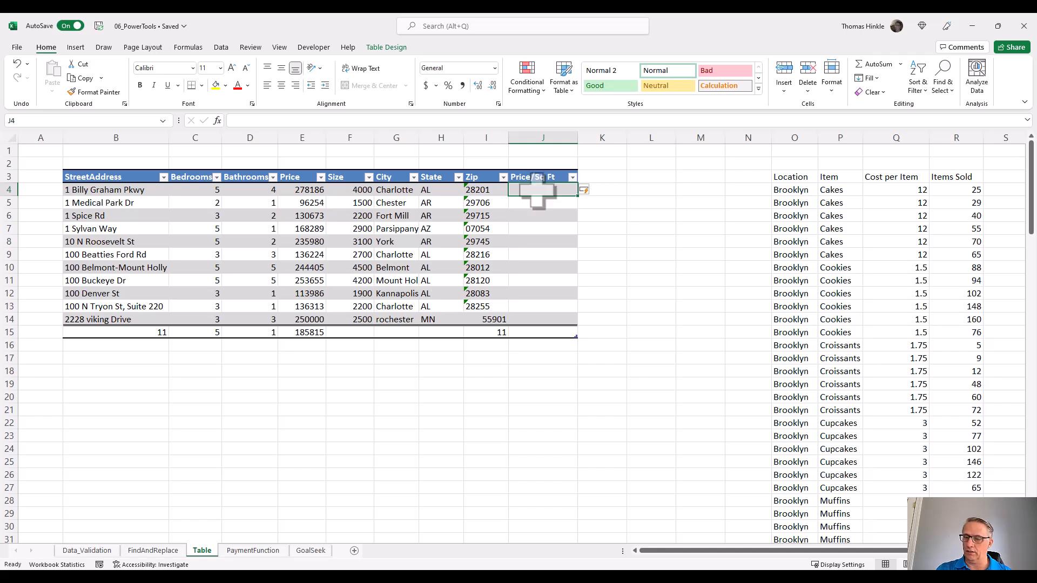
text(=)
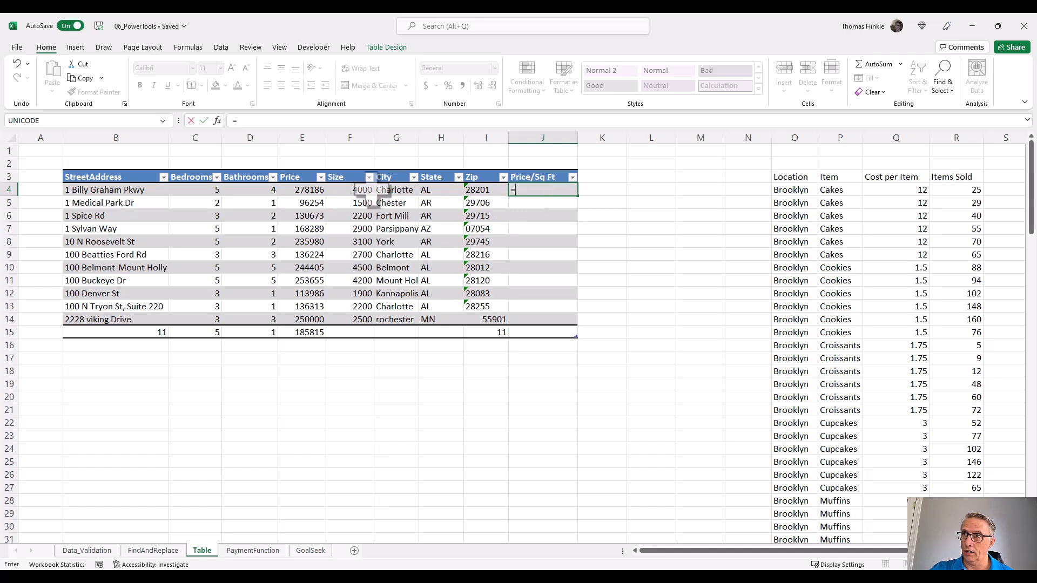
click(307, 190)
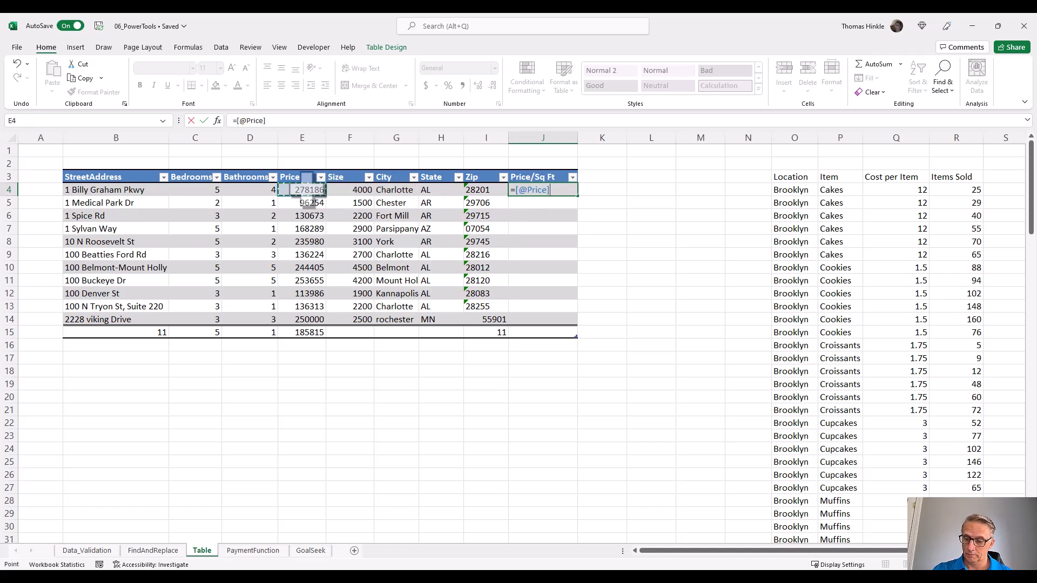
text(/)
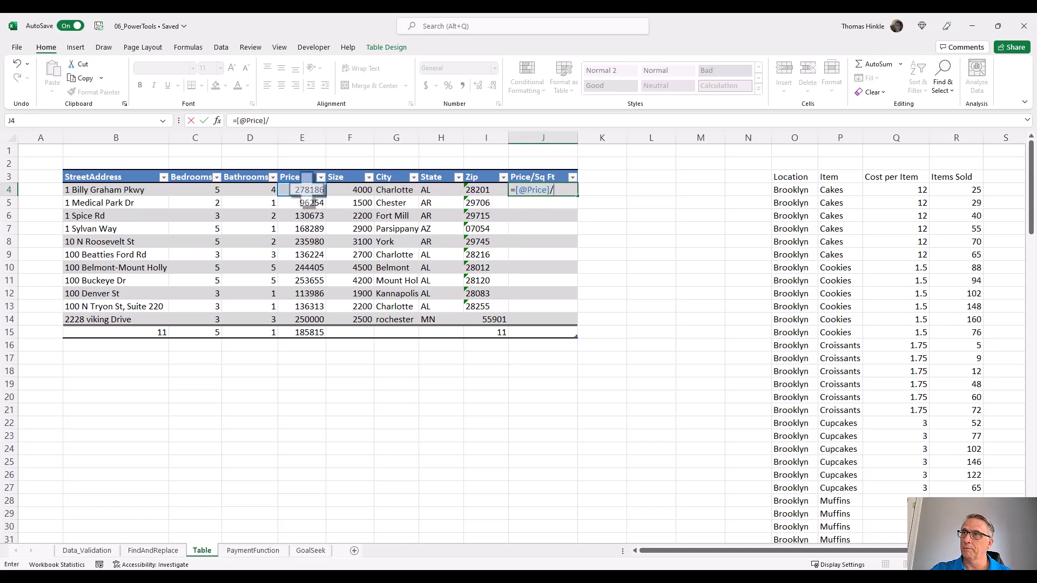
click(347, 192)
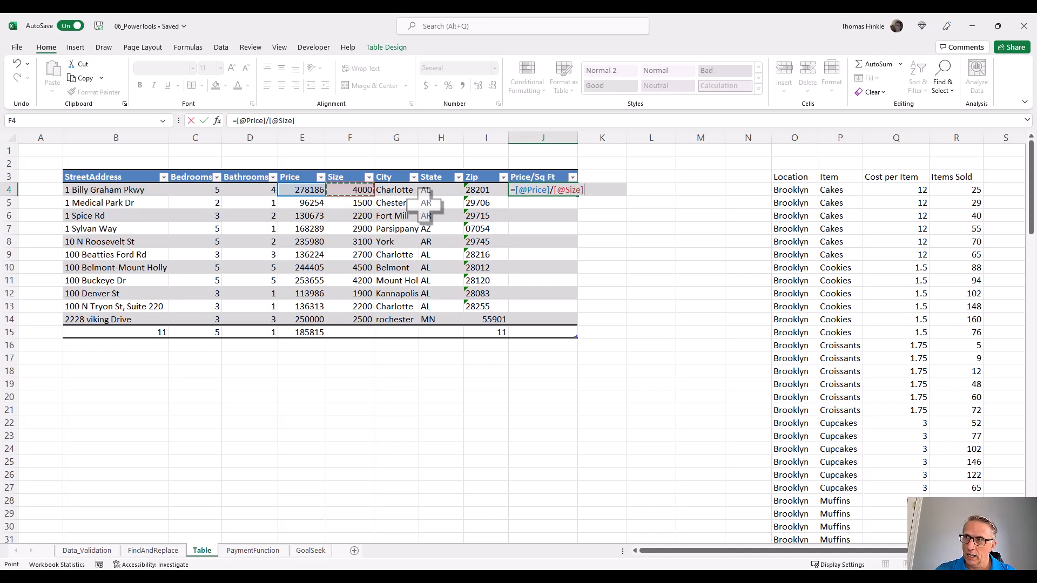
key(Return)
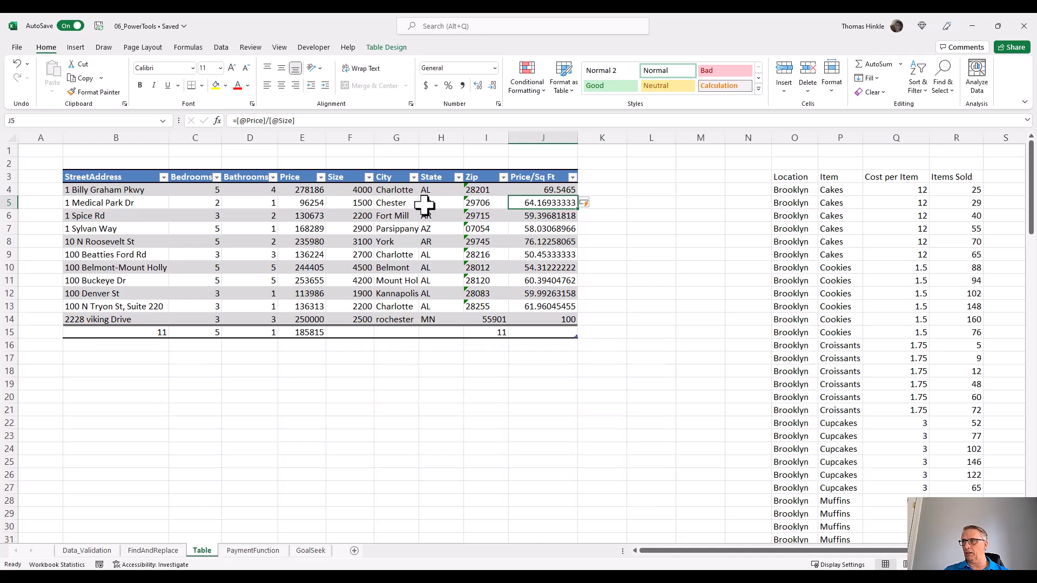
Examine the extent of the bakery sales list from first to last row, and the calculated Price/Sq Ft cells for comparison.
key(Right)
key(Right)
key(Right)
key(Right)
key(Right)
key(Right)
key(Right)
key(Right)
key(Right)
key(Left)
key(Left)
key(Left)
key(Left)
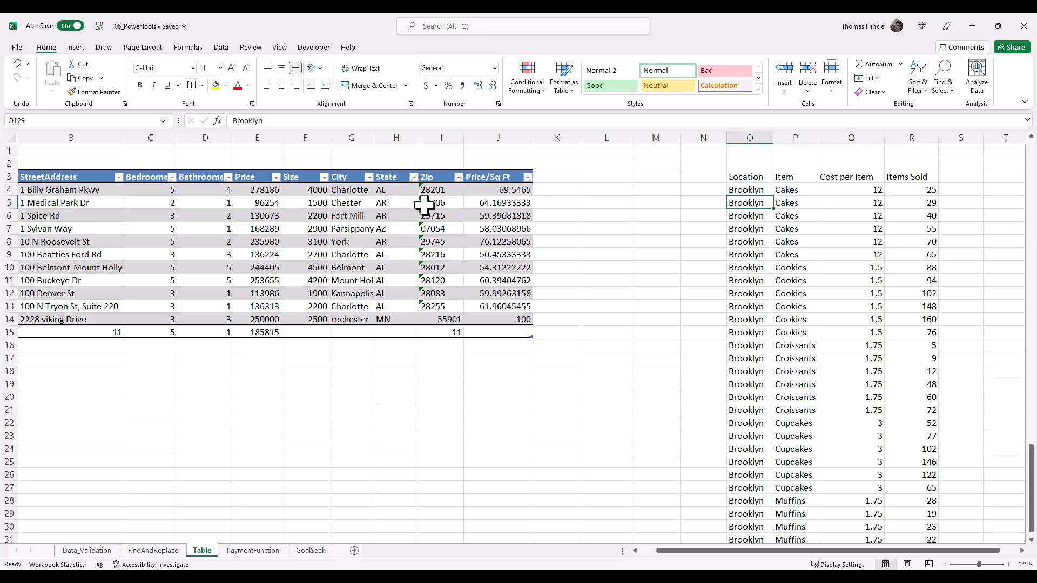
key(ctrl+Down)
key(Down)
key(Down)
key(Down)
key(Up)
key(Up)
key(Up)
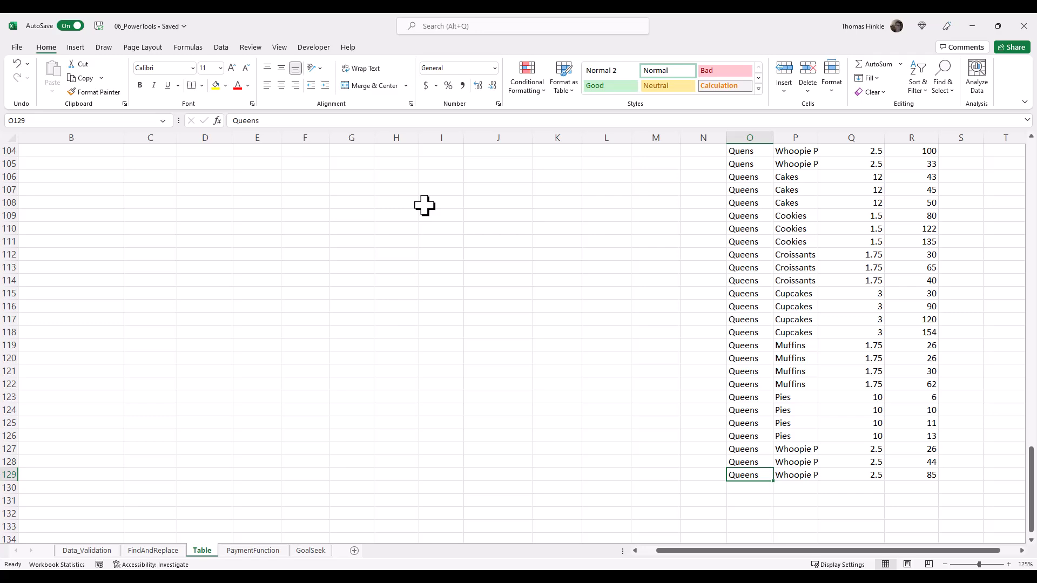
key(ctrl+Up)
key(ctrl+Up)
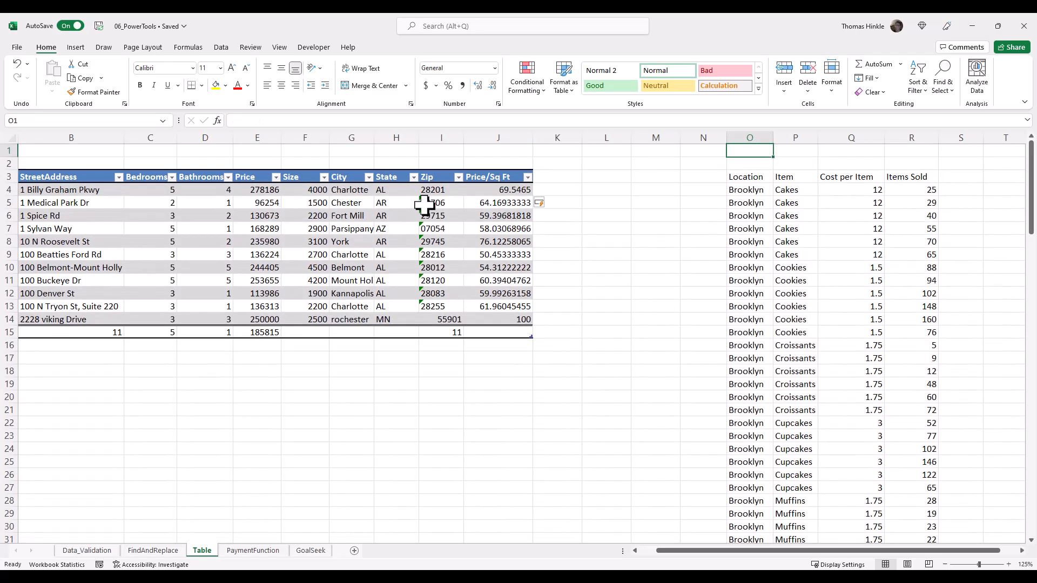
drag(475, 192, 480, 317)
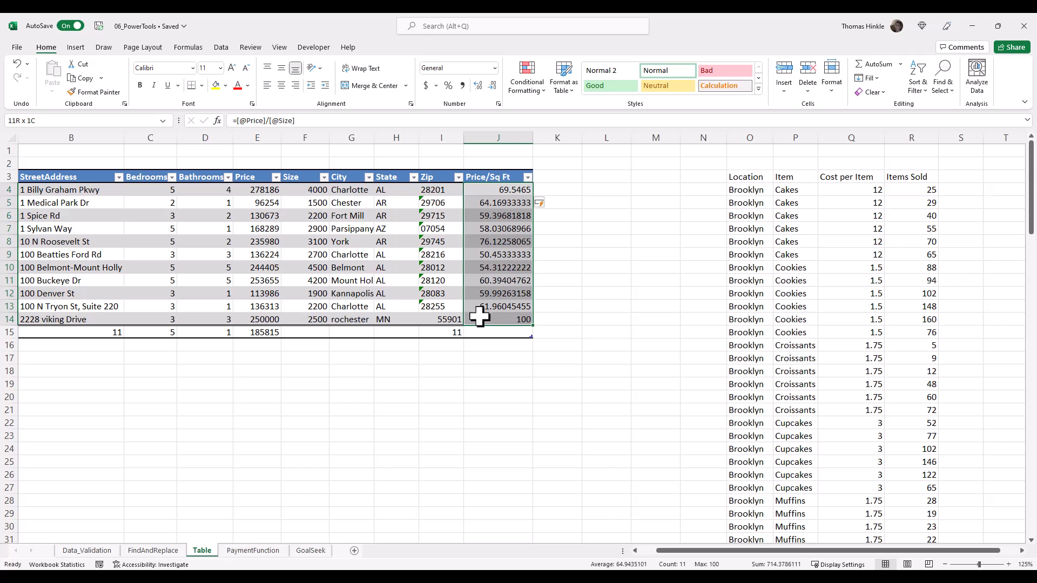
click(770, 201)
click(786, 214)
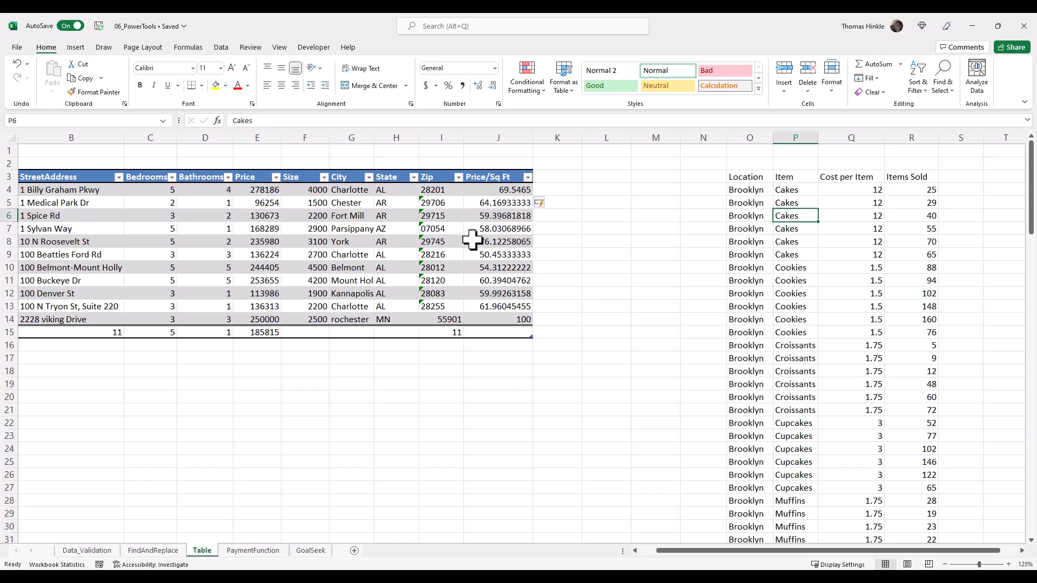
Format the bakery sales list O3:R129 as a table with headers, using a green light table style.
click(762, 229)
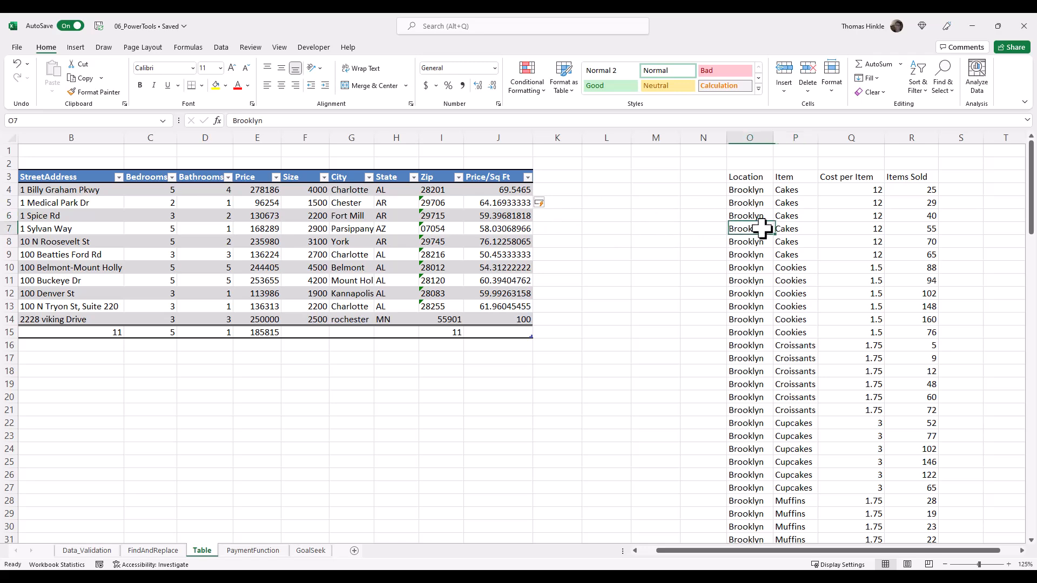
click(568, 81)
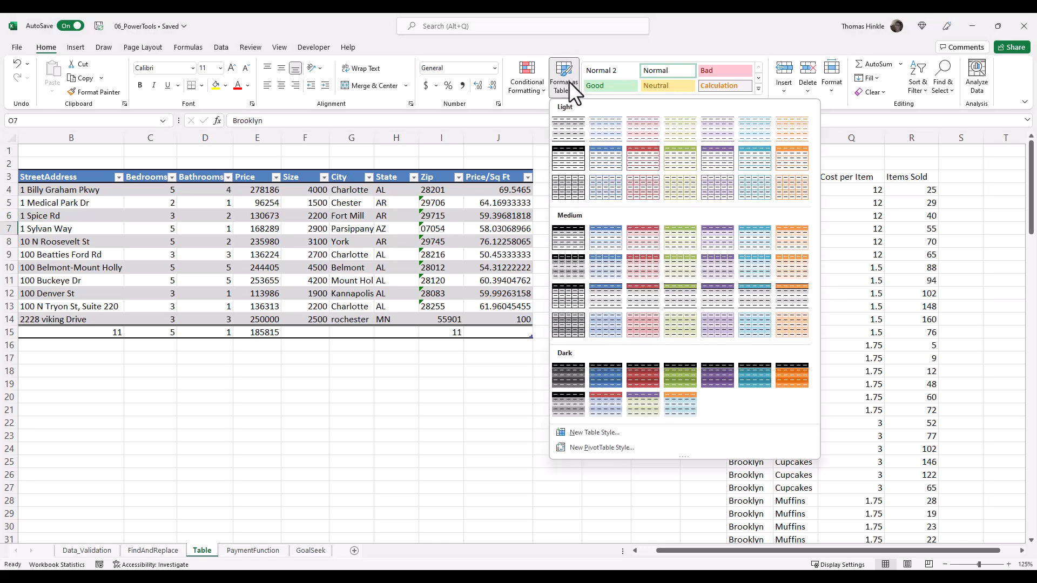
click(677, 163)
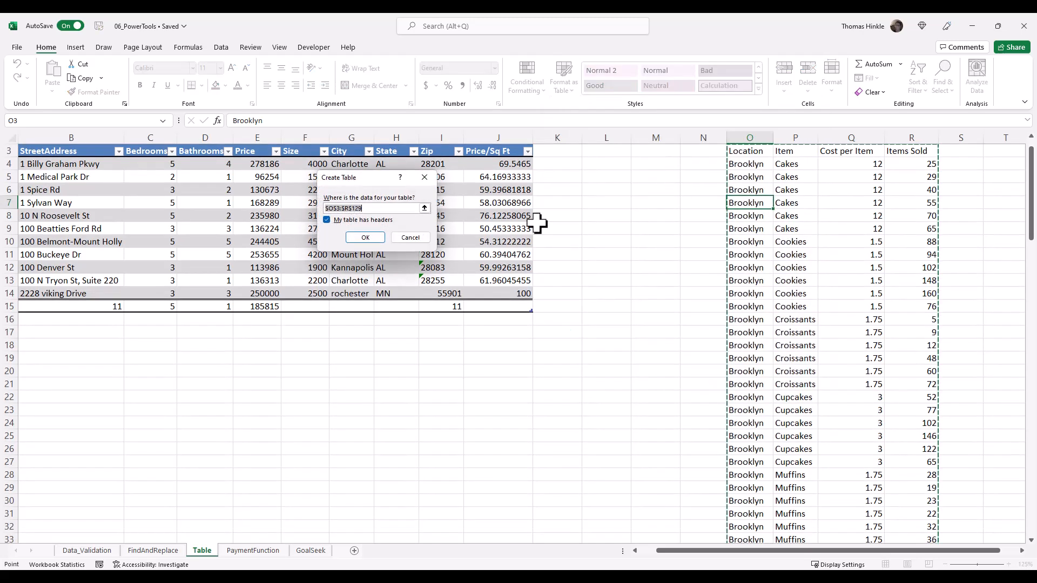
click(365, 237)
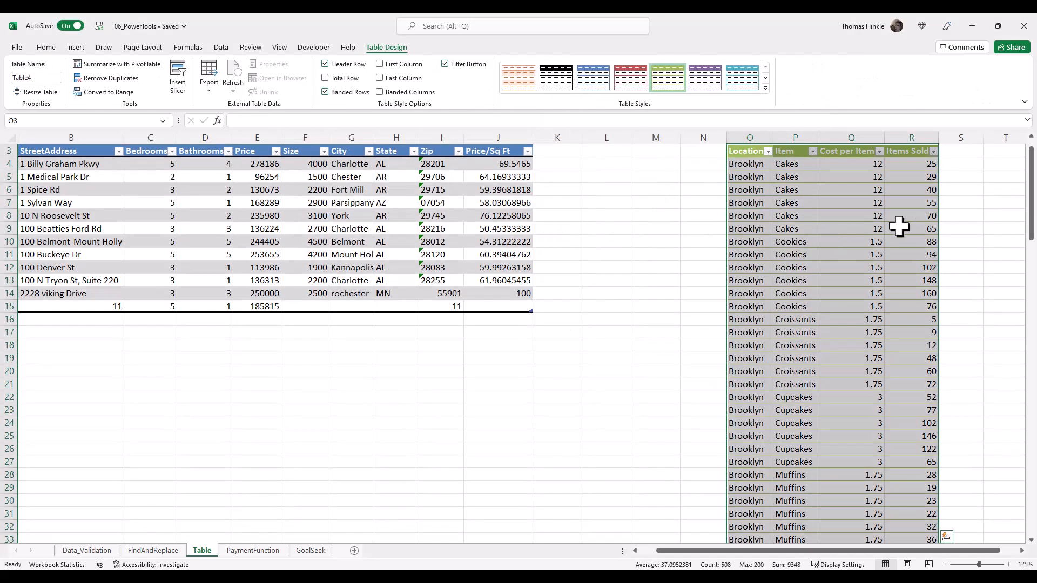
Add a new column headed TotalRevenue directly beside the sales table's Items Sold column.
scroll(897, 219, up, 1)
click(963, 180)
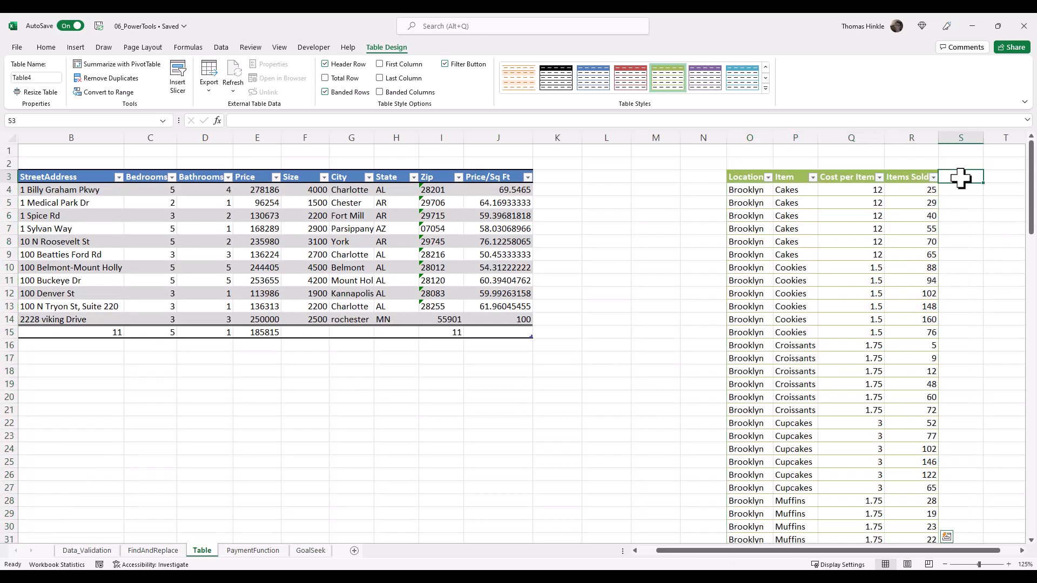
text(TotalRev3en)
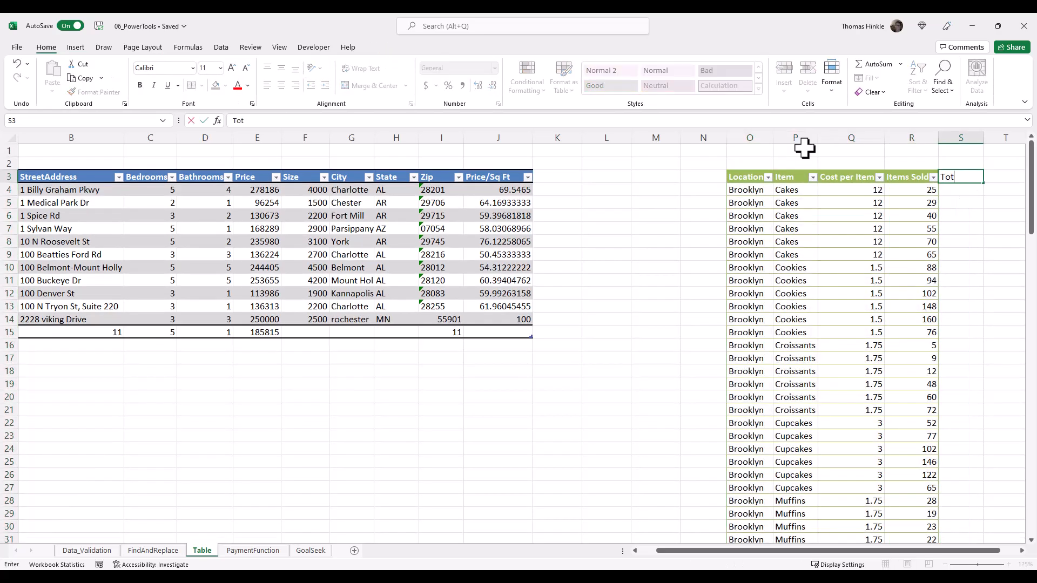
key(BackSpace)
key(BackSpace)
key(BackSpace)
text(enue)
key(Return)
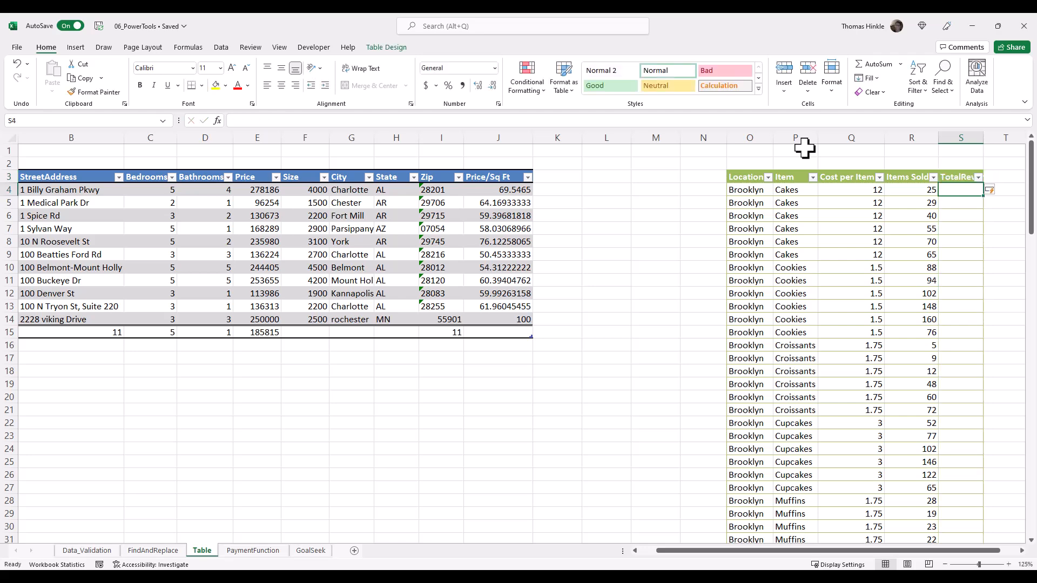
Fill the TotalRevenue column with the formula =[@[Cost per Item]]*[@[Items Sold]], multiplying each item's cost by its quantity sold.
text(=)
key(Left)
key(Left)
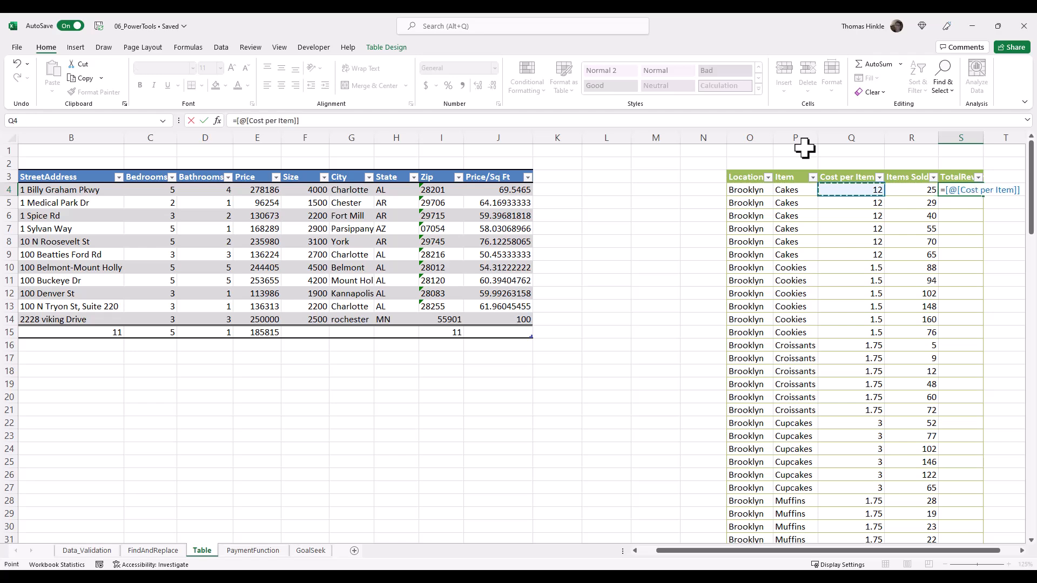
text(*)
key(Left)
key(Return)
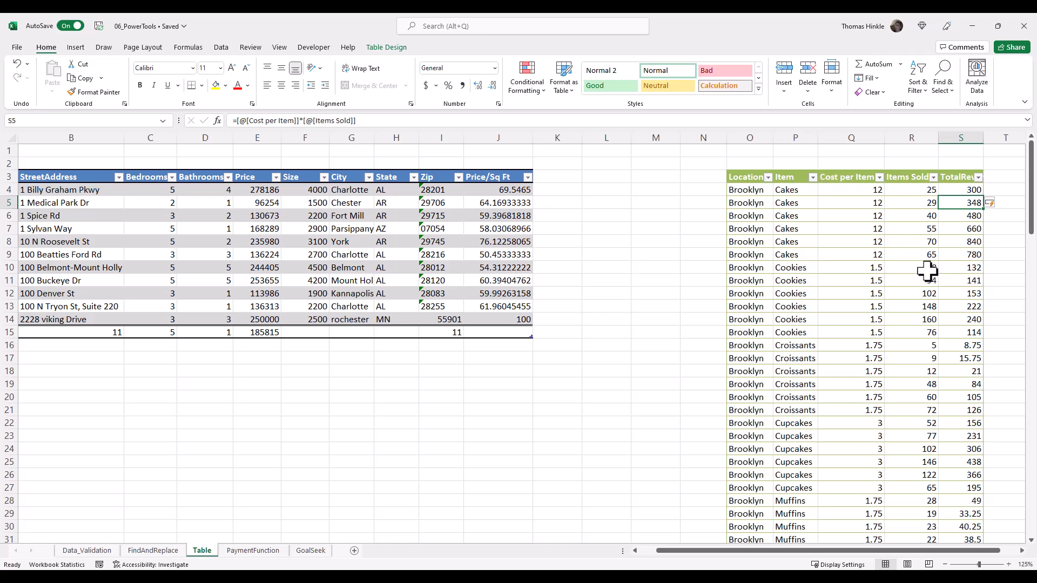
Extend the housing table by one column without a typed header by entering 23 in K4, directly beside the Price/Sq Ft column.
click(482, 243)
drag(675, 551, 646, 549)
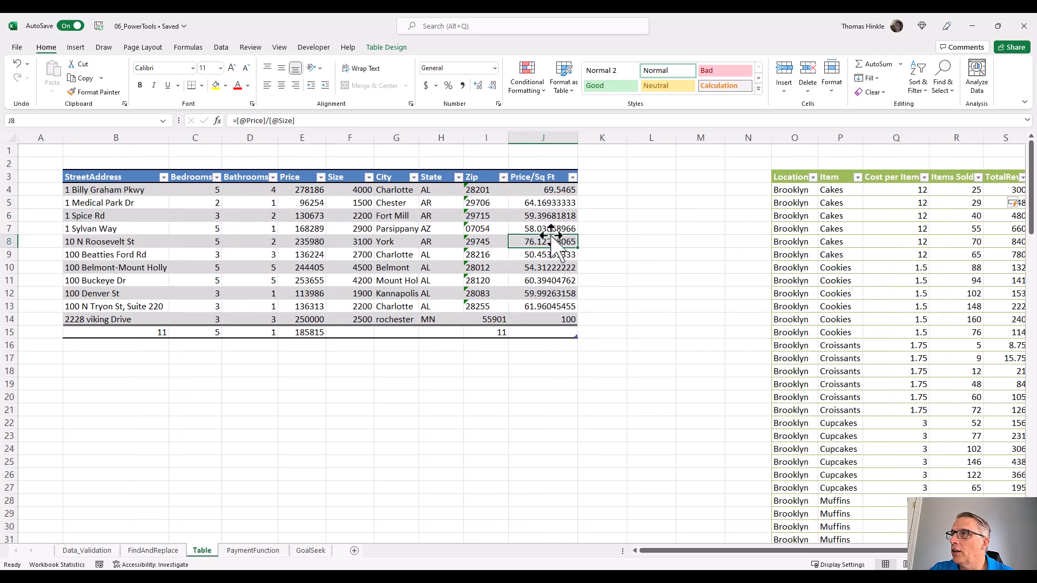
click(547, 215)
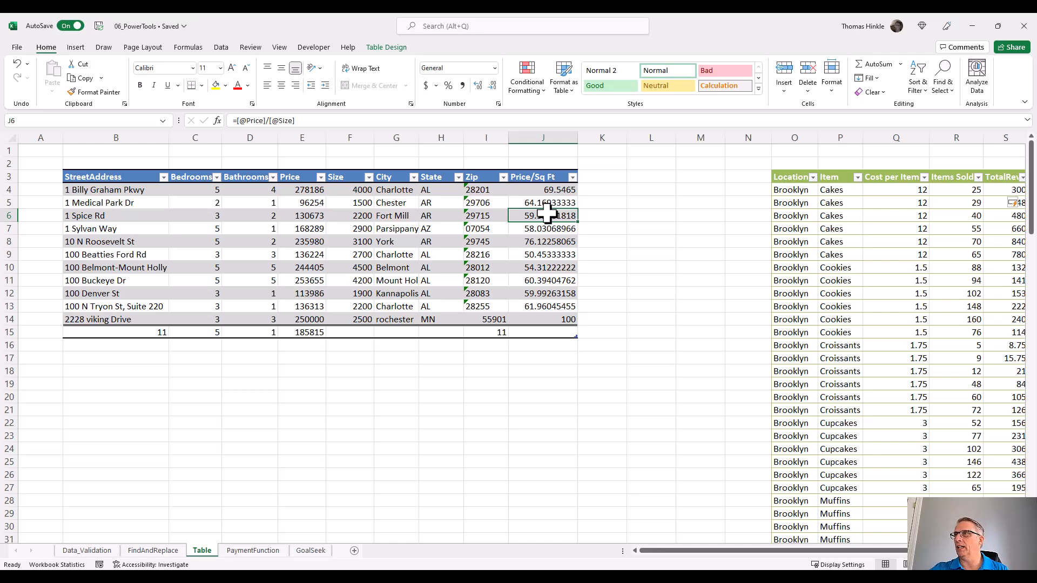
click(599, 177)
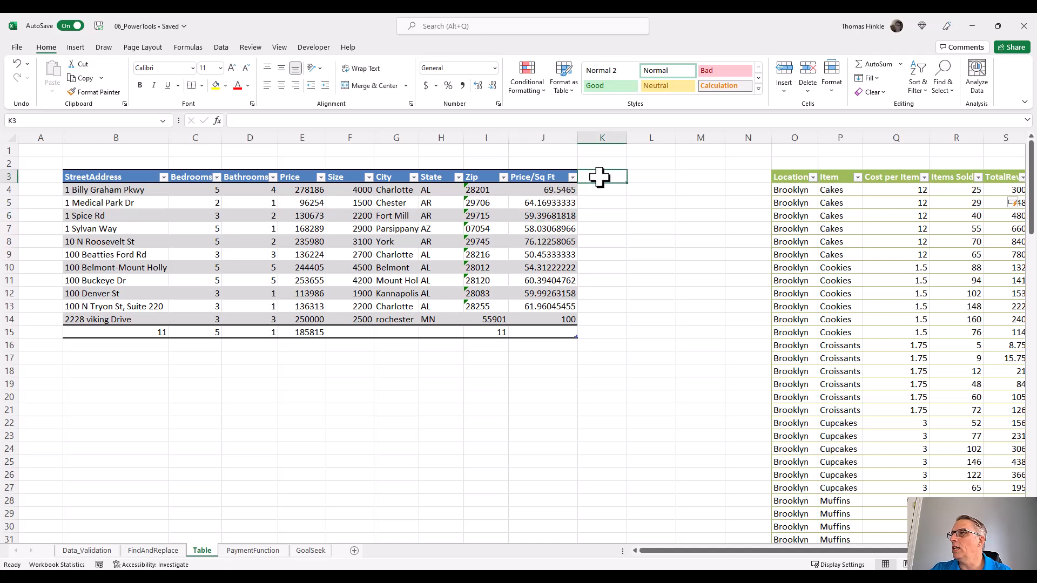
click(602, 191)
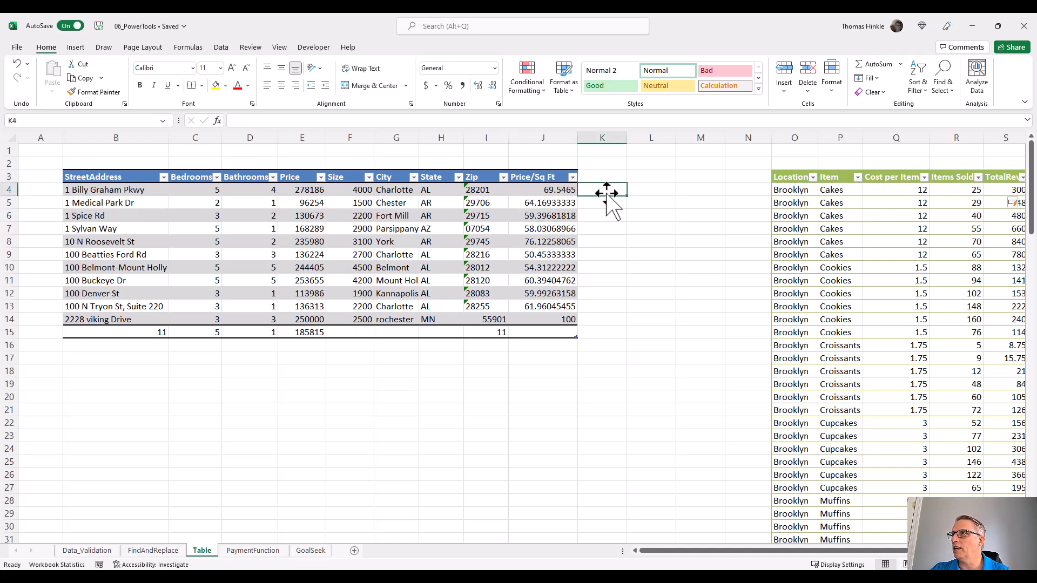
text(23)
key(Return)
key(Return)
click(600, 177)
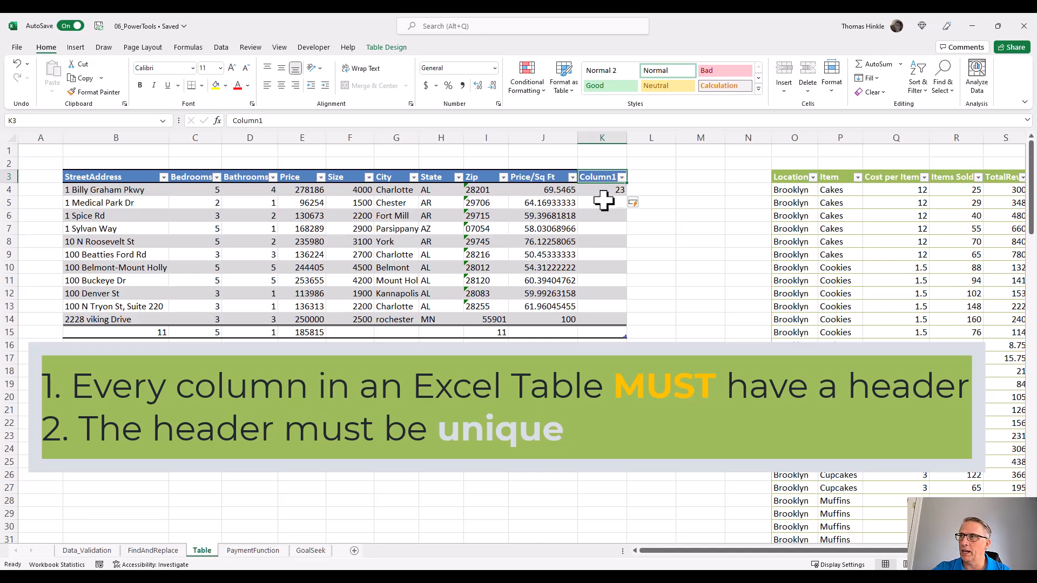
Enter a short text in L4 to extend the housing table by another column, and undo that addition.
click(640, 190)
text(tom)
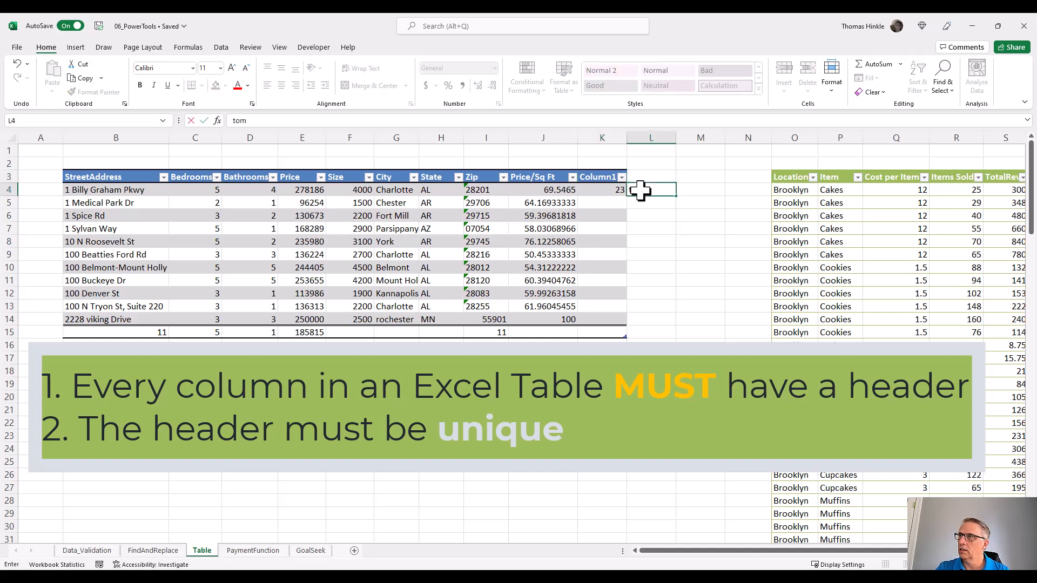
key(Return)
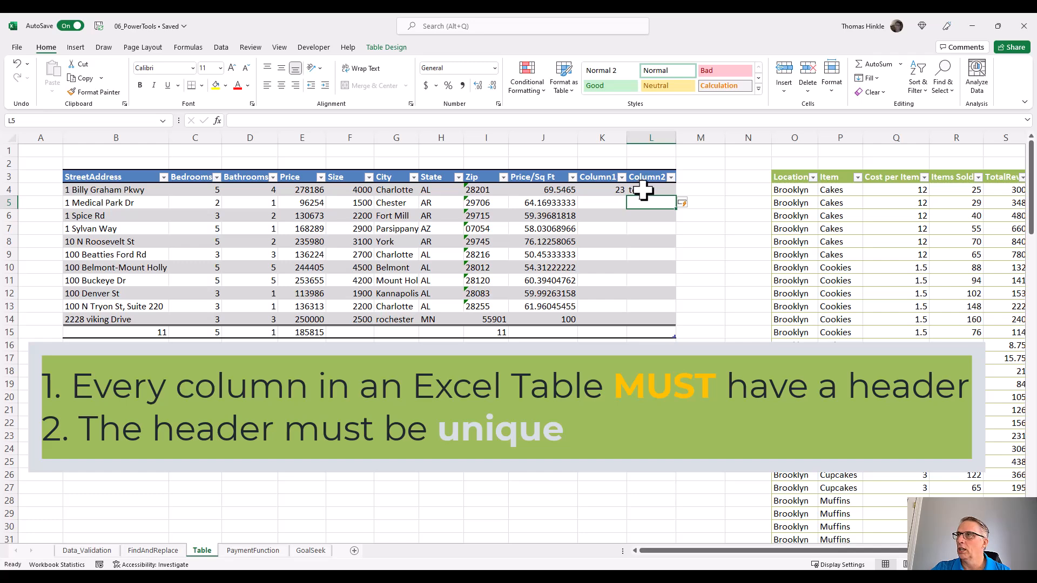
key(ctrl+z)
key(ctrl+z)
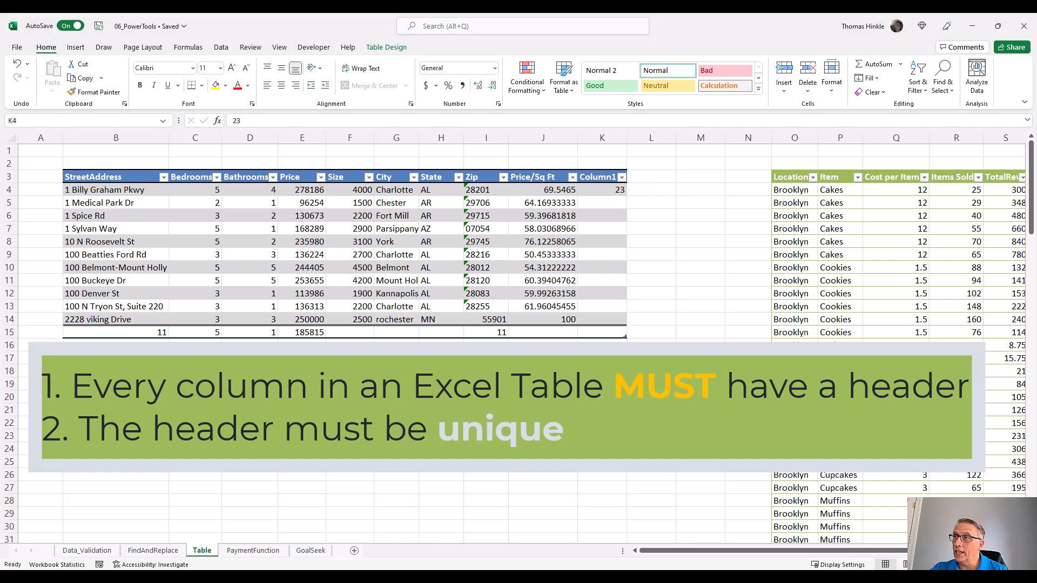
Try to rename the new column's header in K3 as Price, duplicating the existing Price header.
click(594, 172)
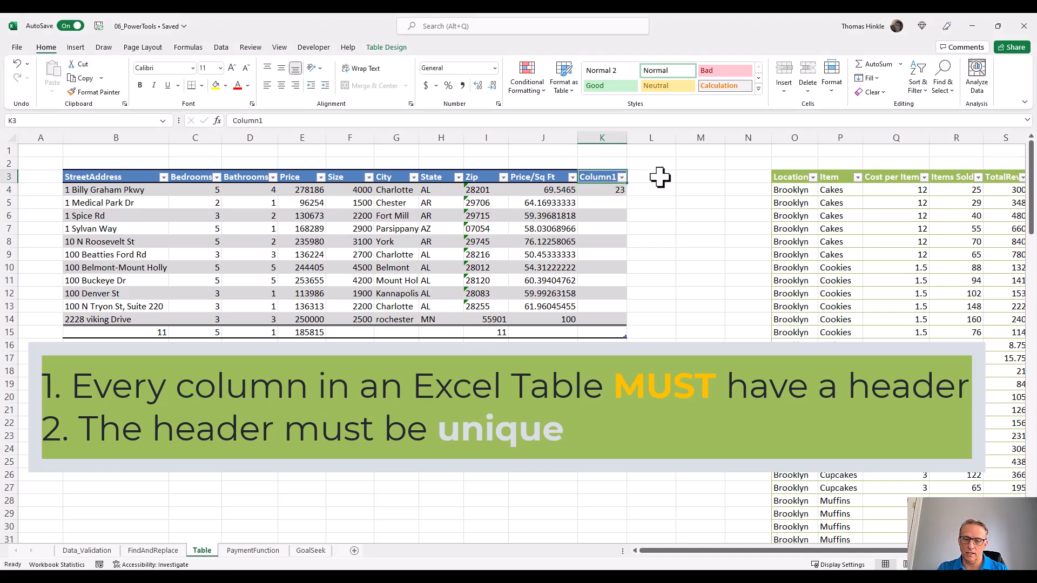
text(Price)
key(Return)
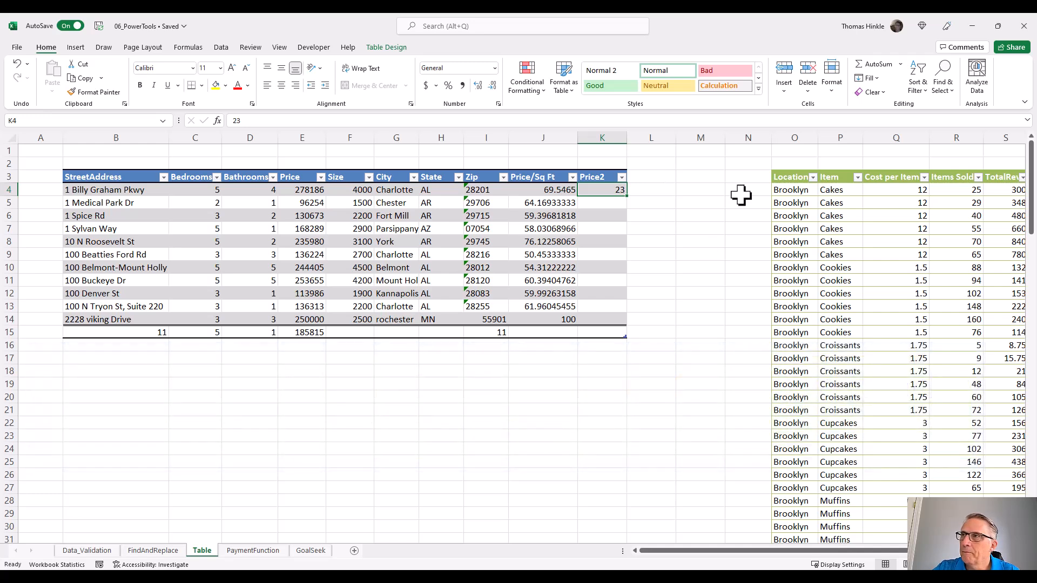
Delete the entire worksheet column K beside the Price/Sq Ft column.
click(597, 139)
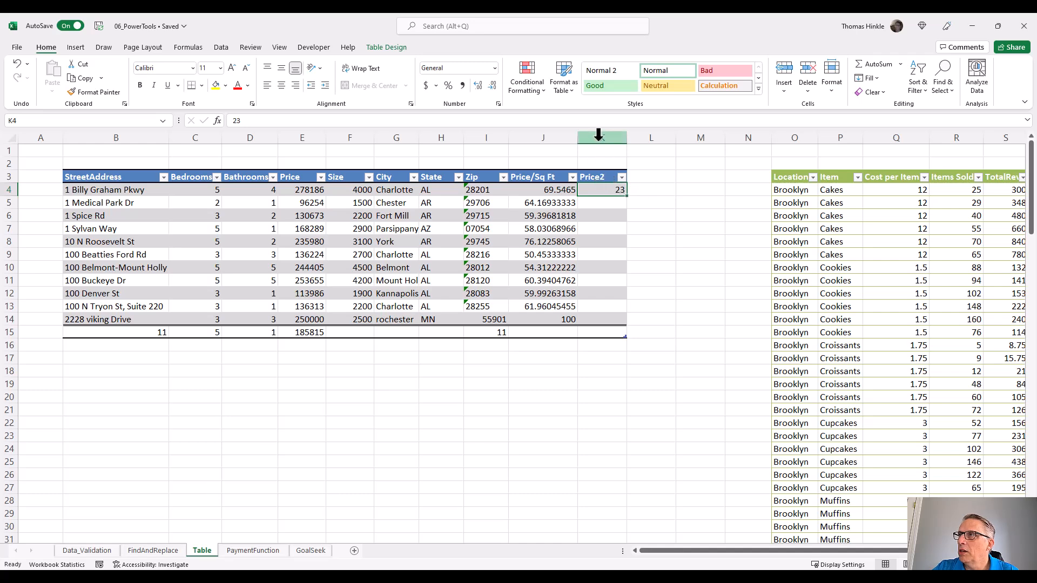
right_click(597, 139)
click(629, 262)
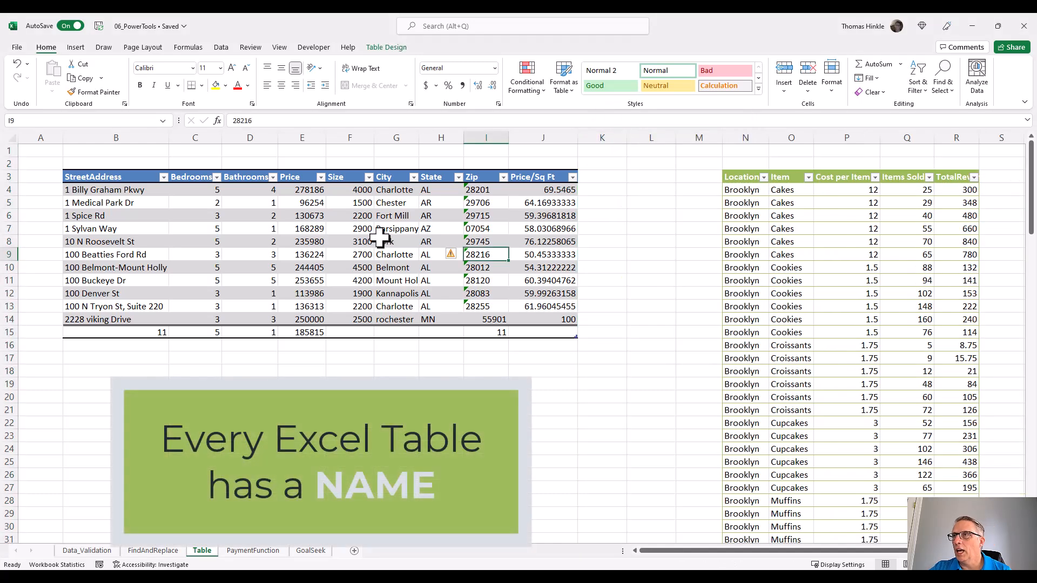
Rename the housing table as tblProperties.
click(385, 181)
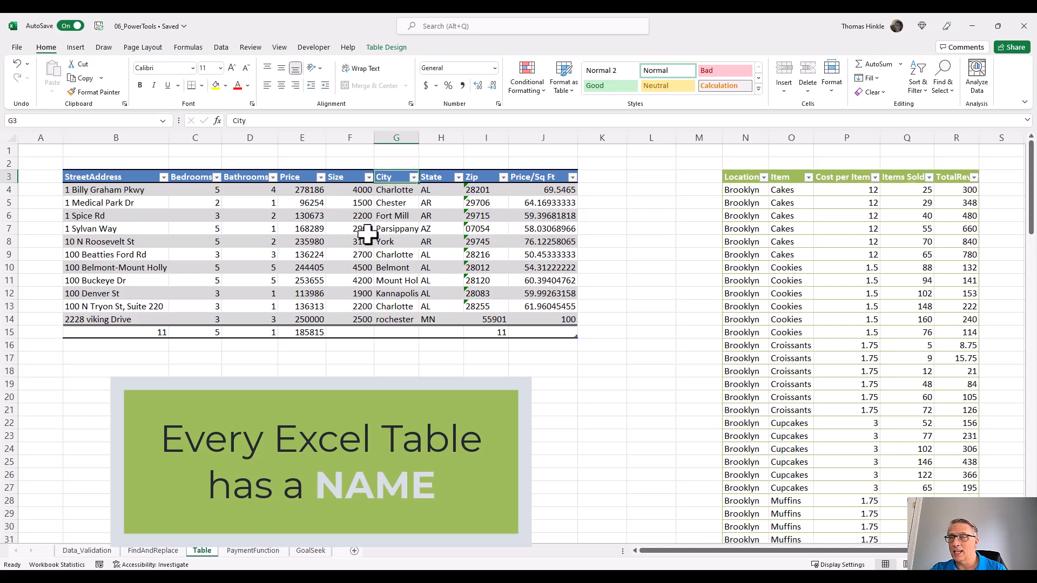
click(382, 204)
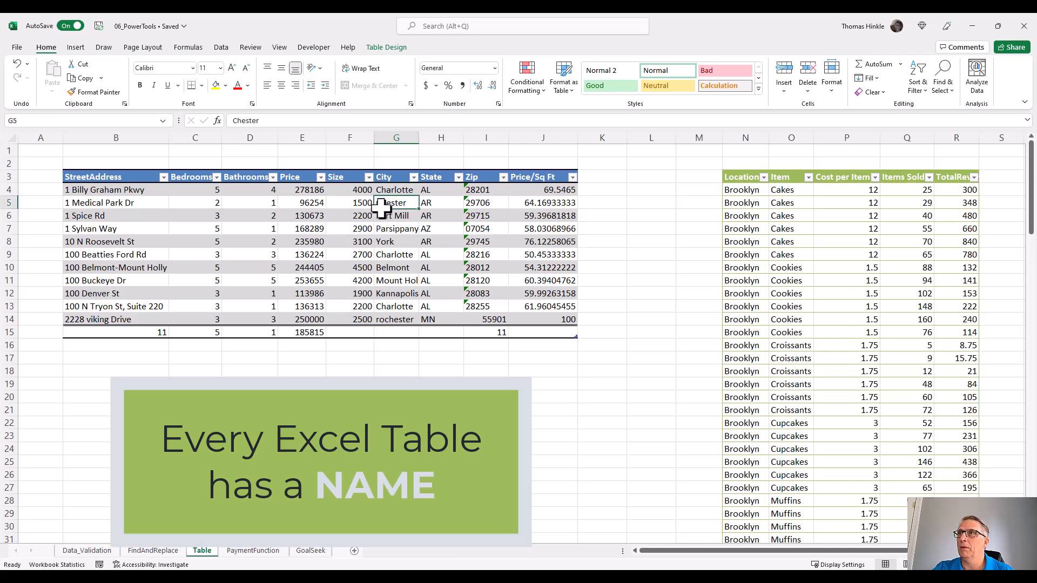
click(387, 49)
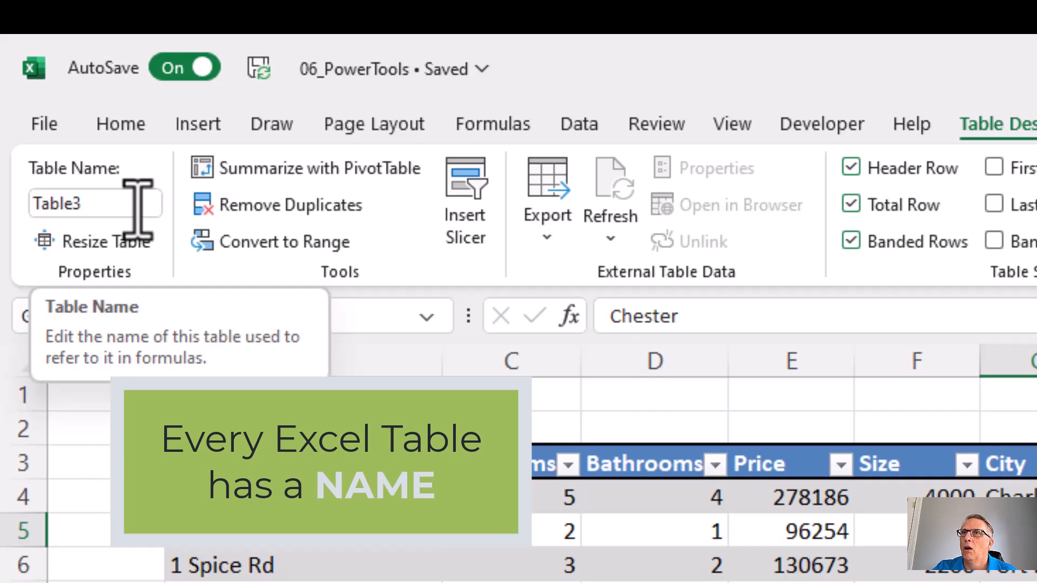
click(136, 205)
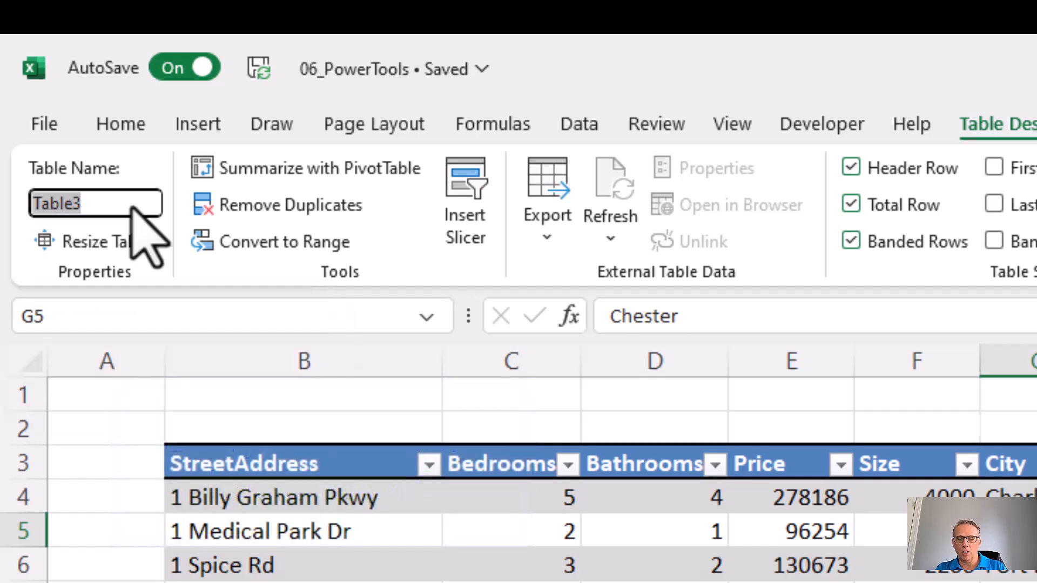
text(tbl)
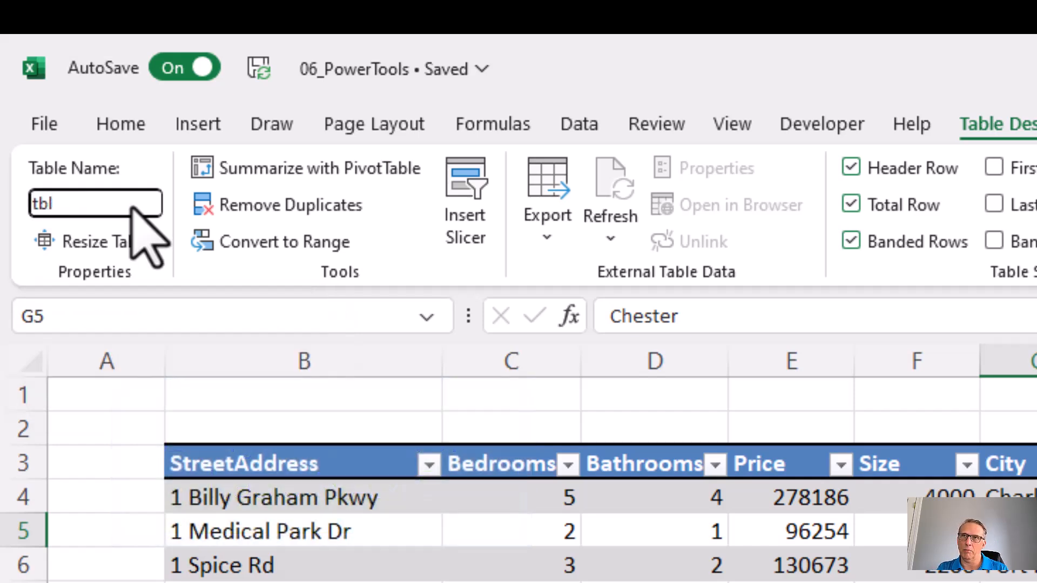
text(O)
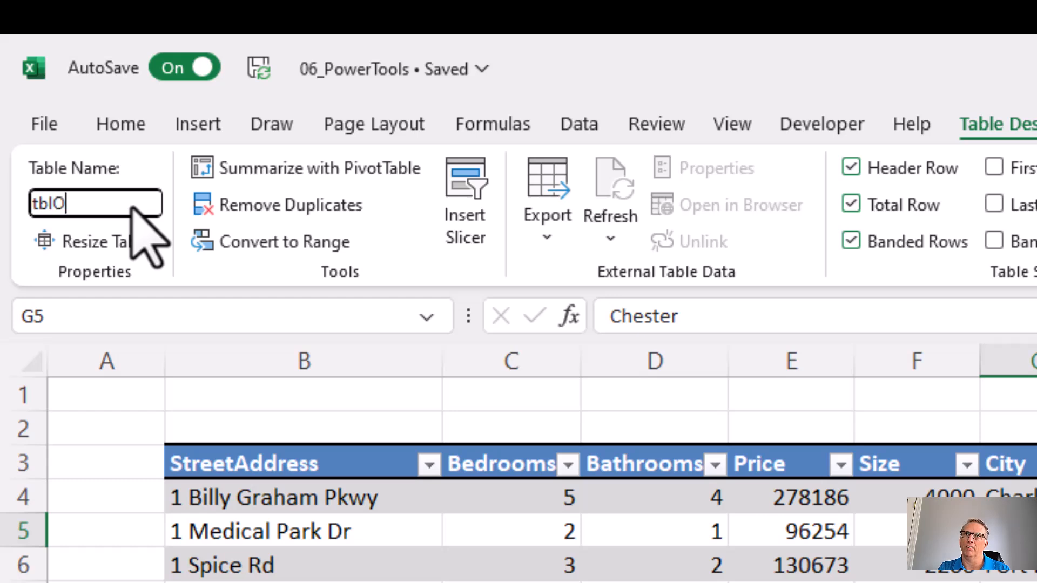
key(BackSpace)
text(Properti)
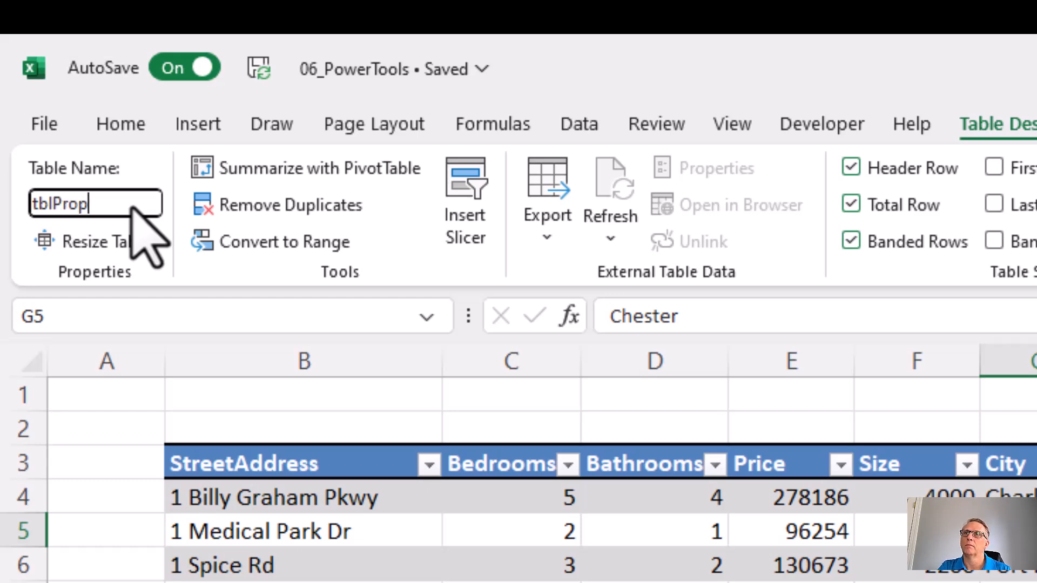
text(es)
key(Return)
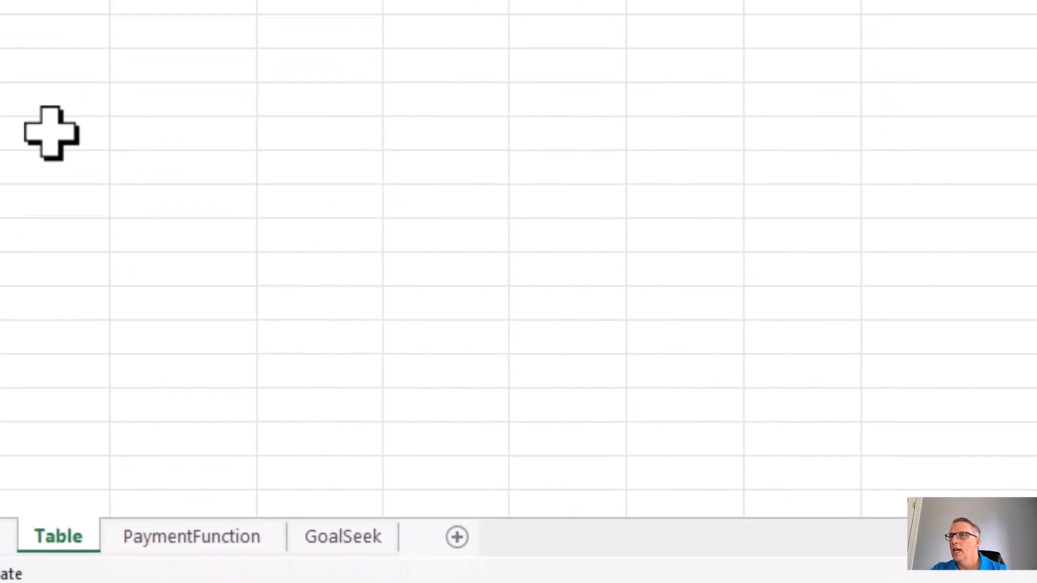
Calculate the average home price in blank cell D21 with the formula =AVERAGE(tblProperties[Price]).
click(177, 161)
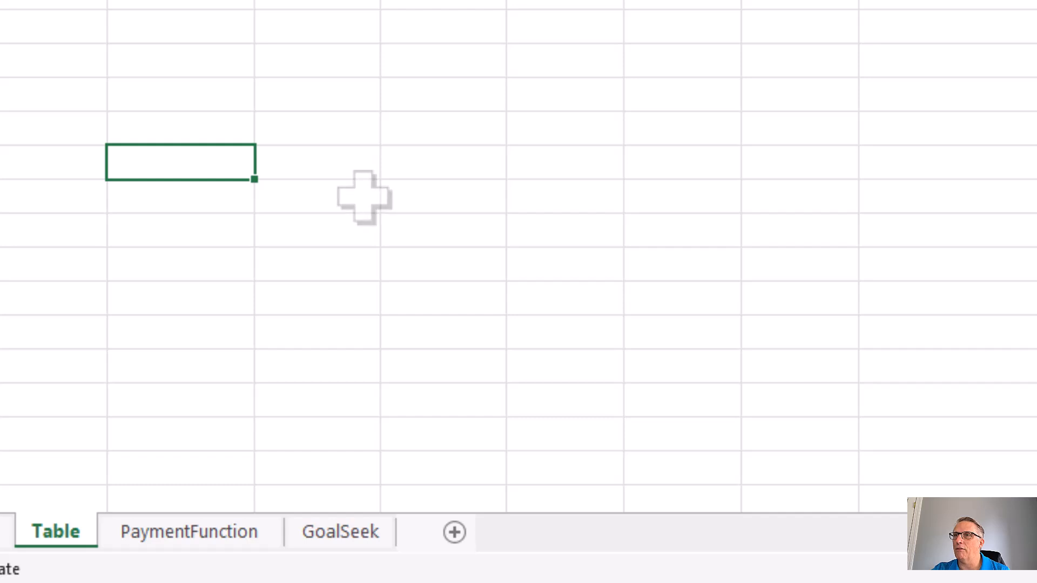
text(=)
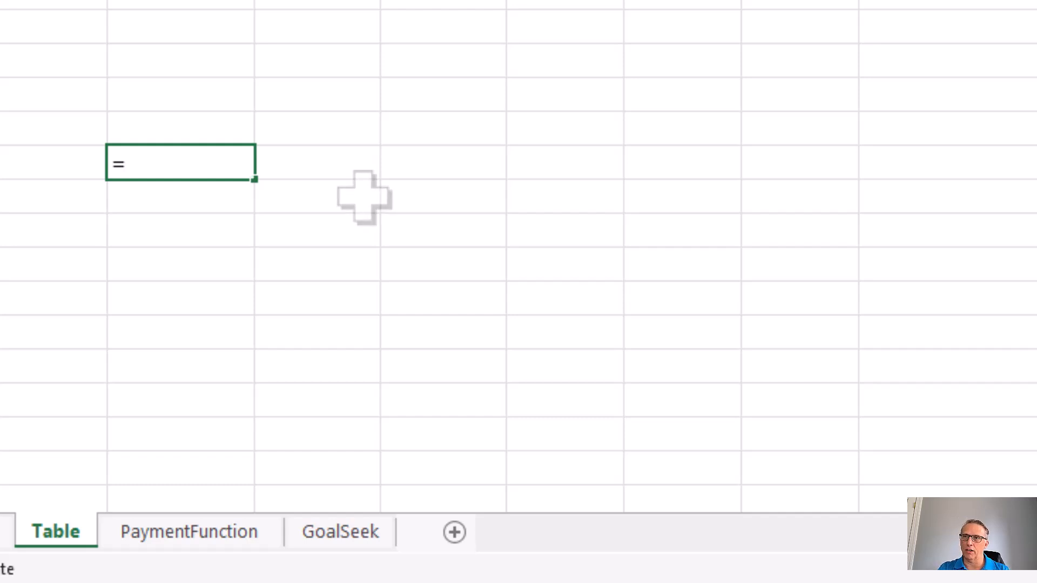
text(average()
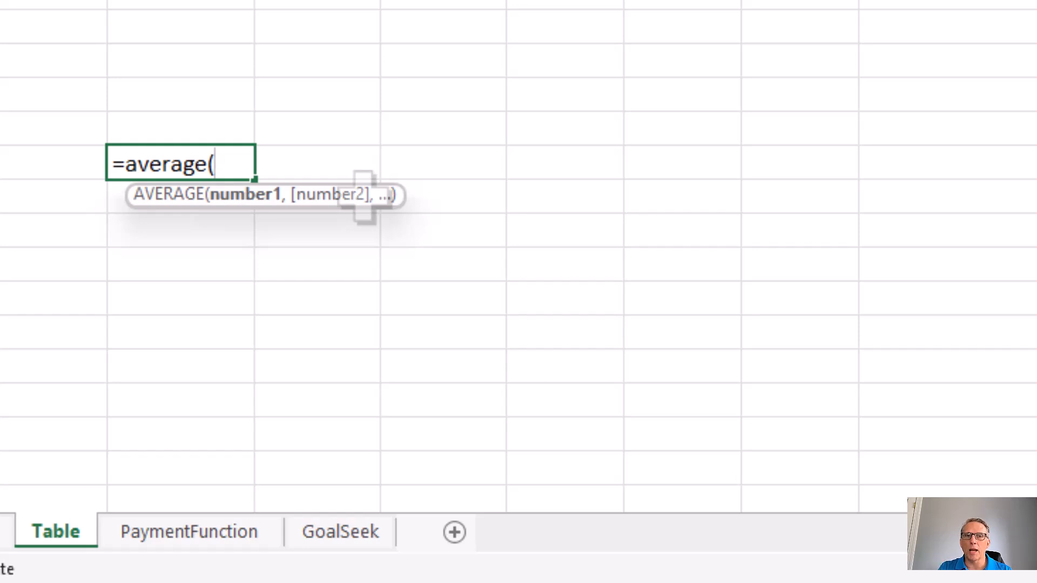
text(tbl)
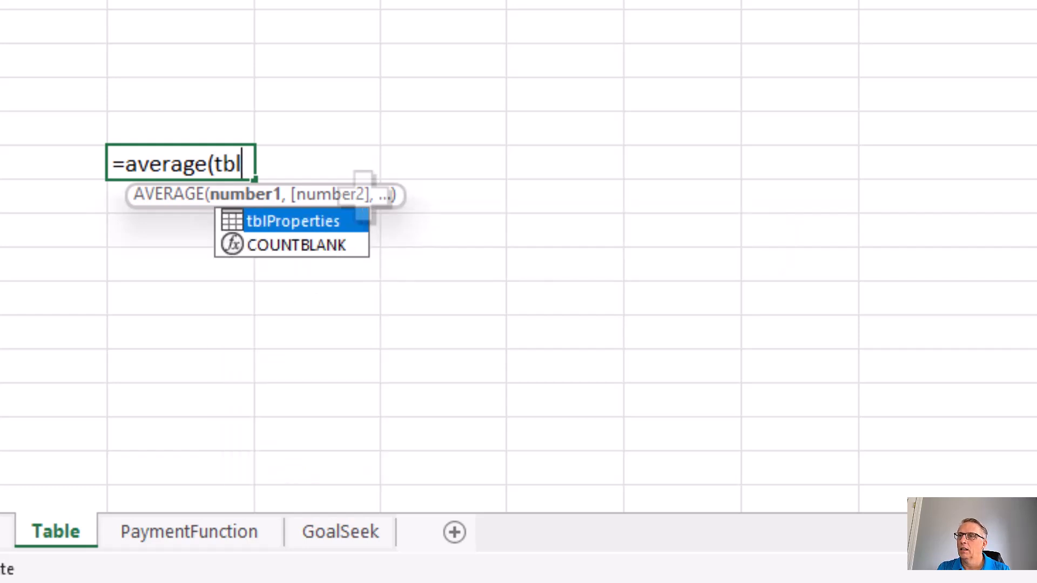
key(Tab)
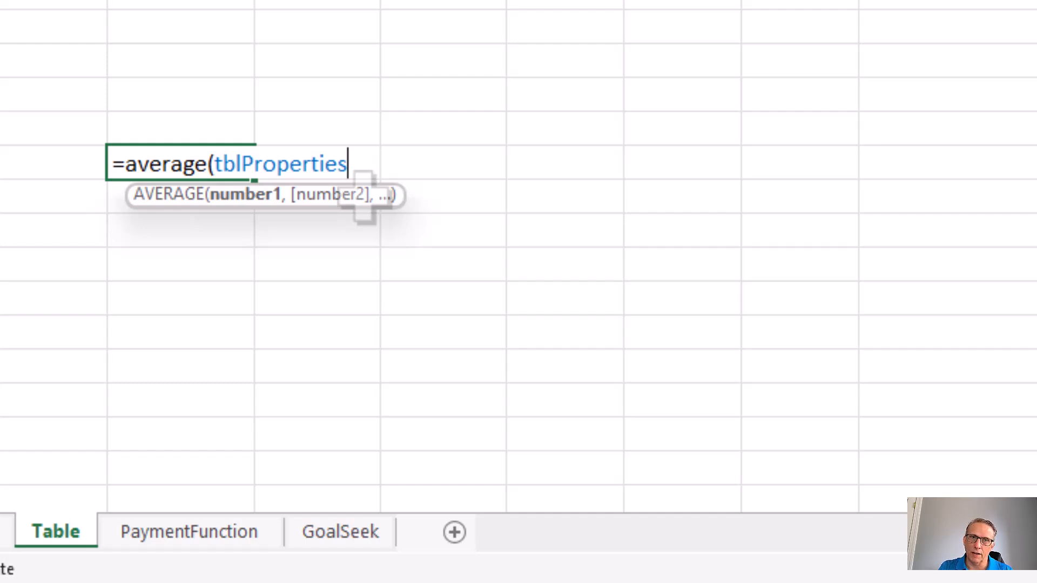
text([)
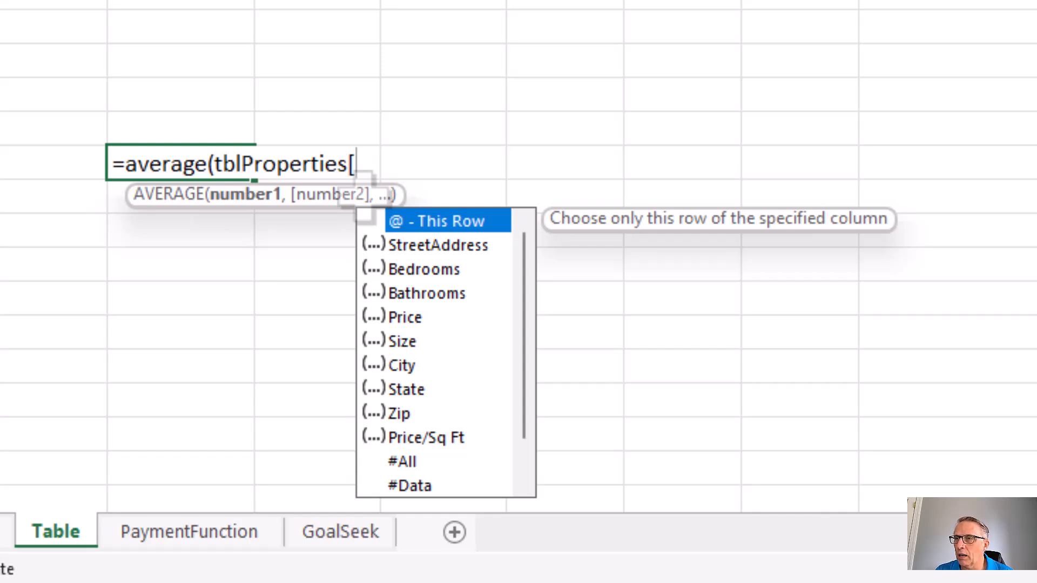
key(Down)
key(Down)
key(Down)
key(Down)
key(Tab)
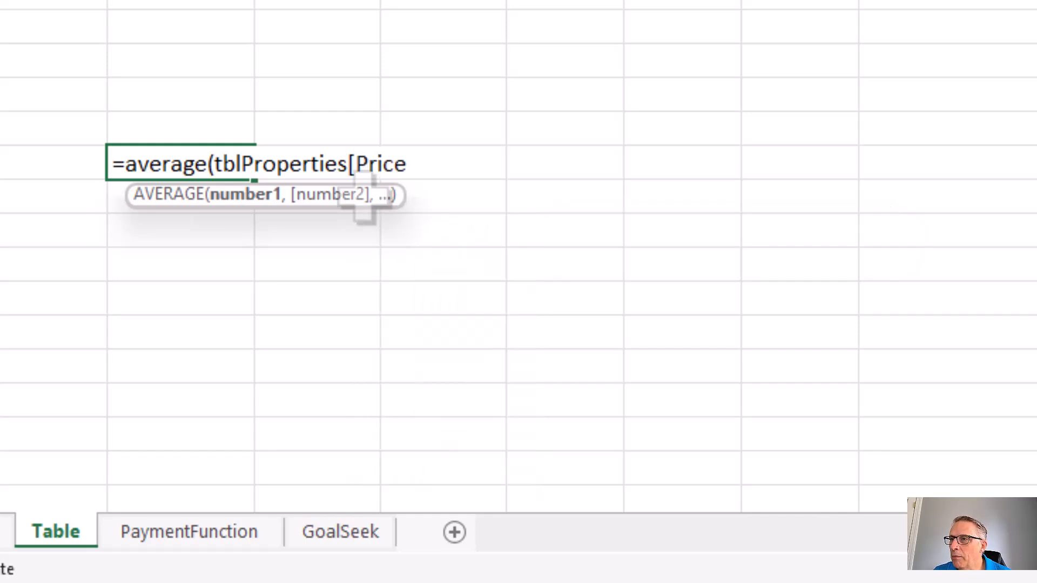
text(]))
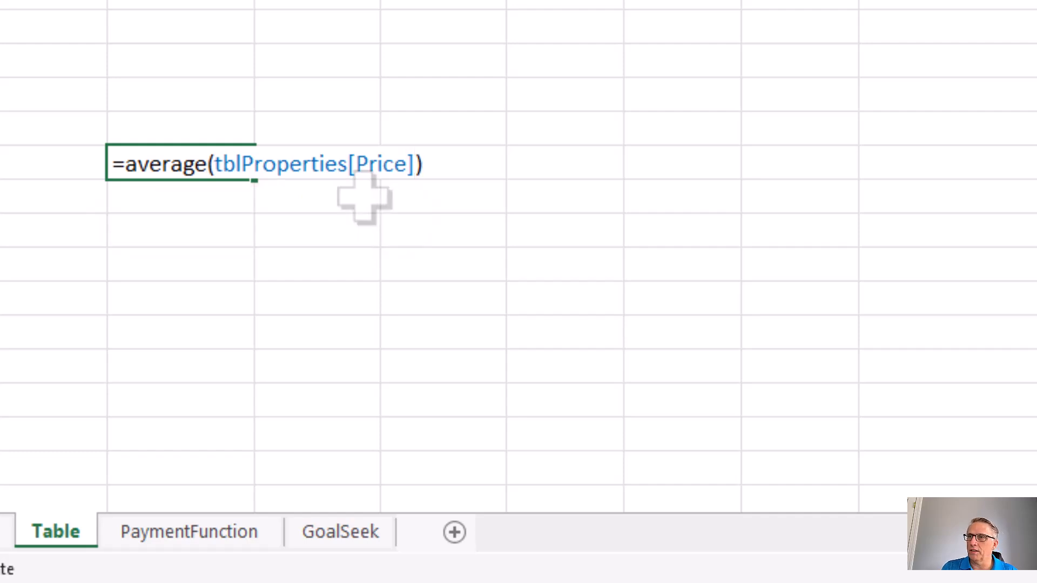
key(Return)
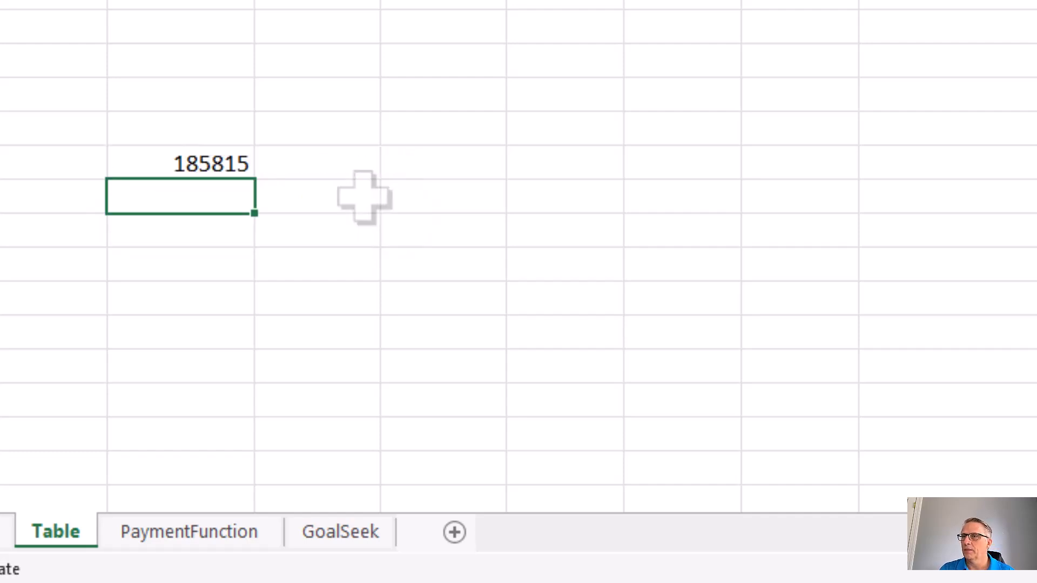
key(Up)
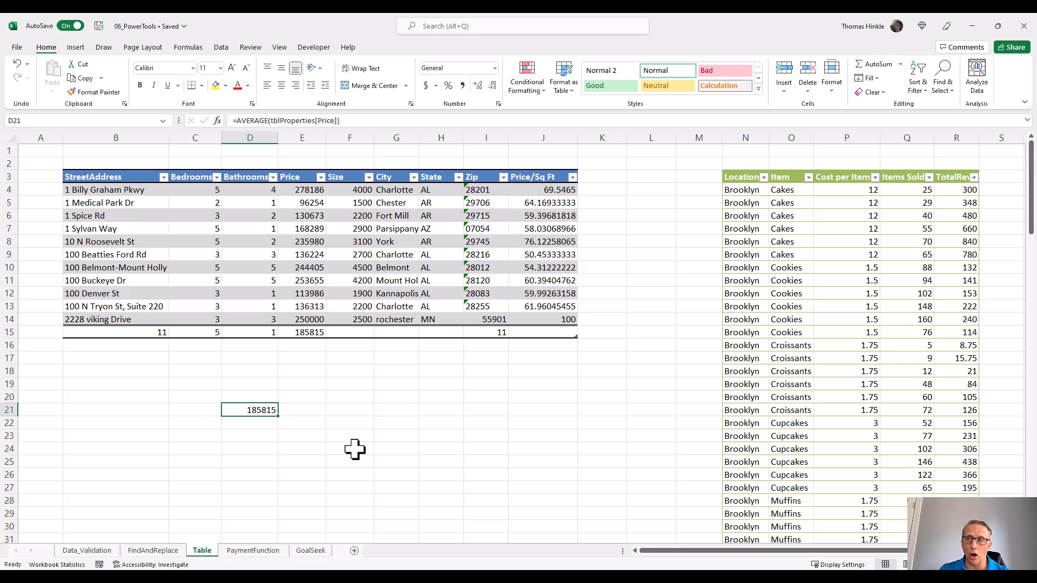
Clear the average price formula from cell D21 below the housing table.
key(Delete)
key(Up)
key(Right)
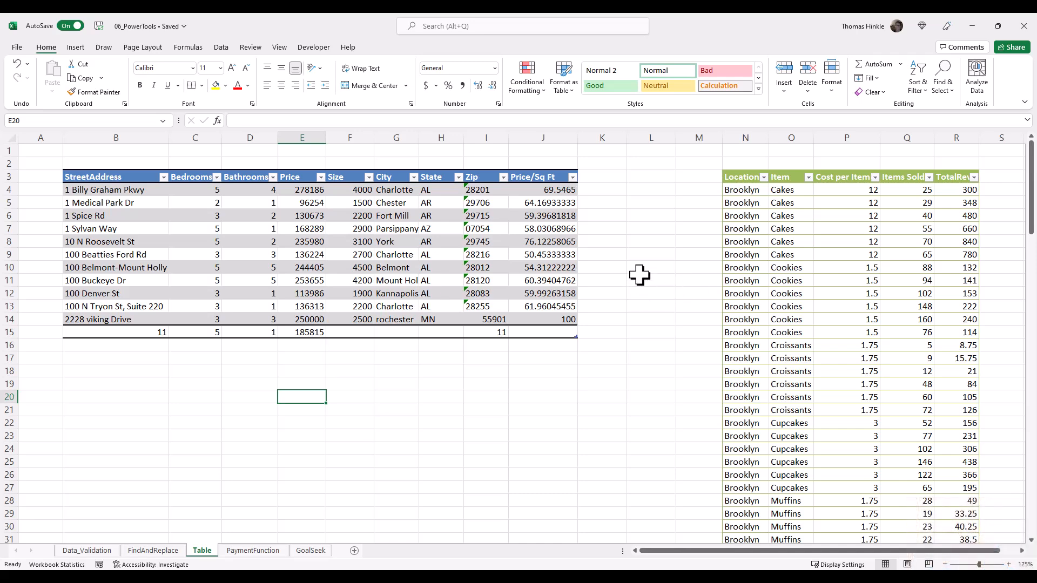
Convert the green bakery sales table to a normal range.
click(821, 266)
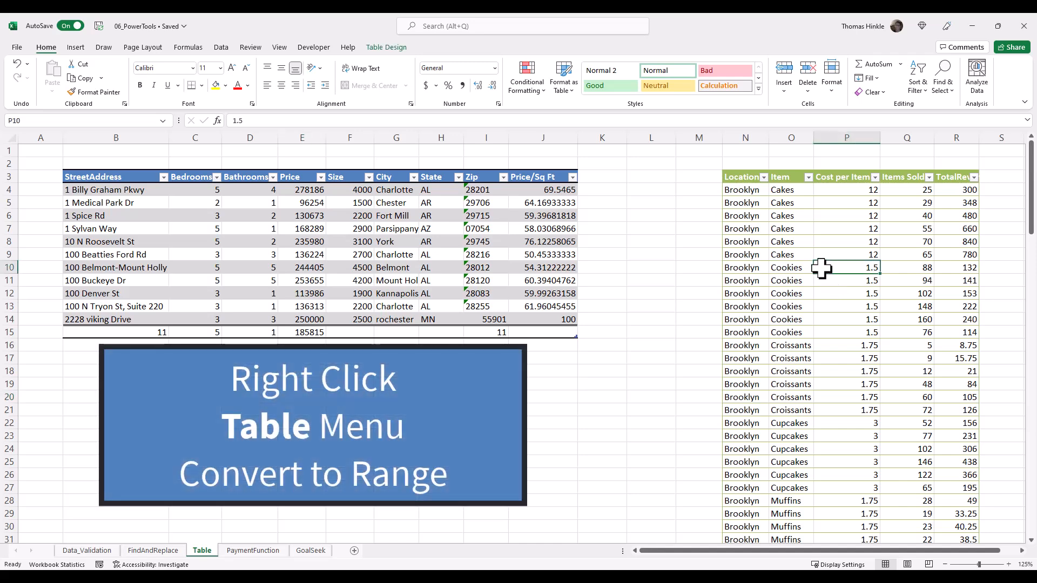
right_click(821, 267)
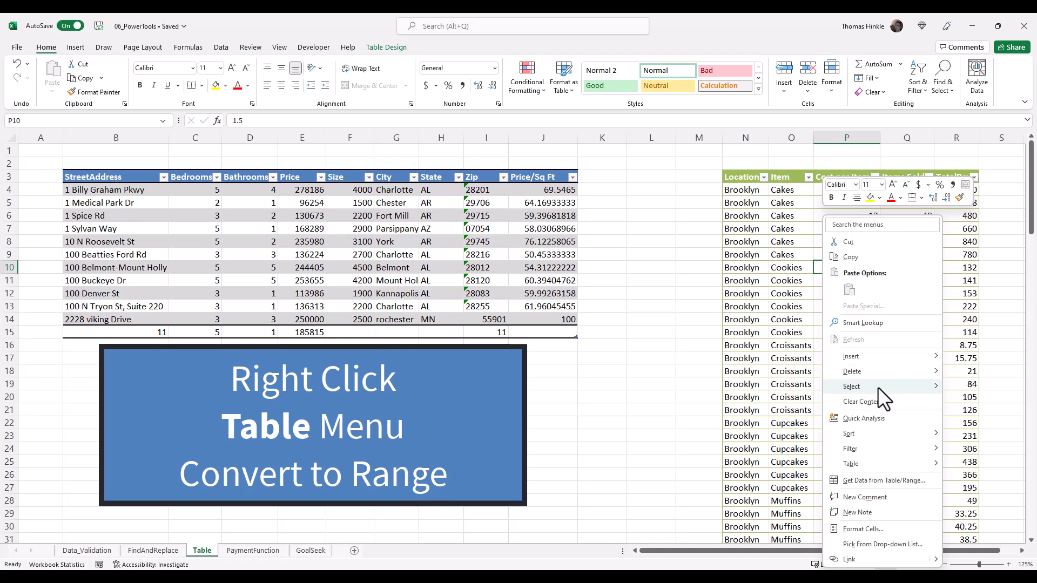
mouse_move(866, 464)
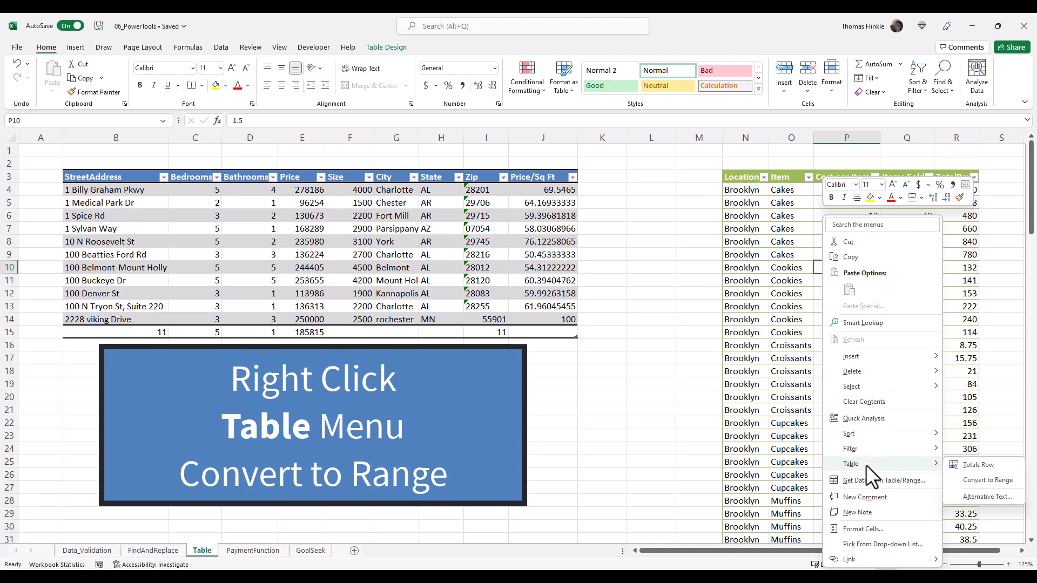
click(993, 479)
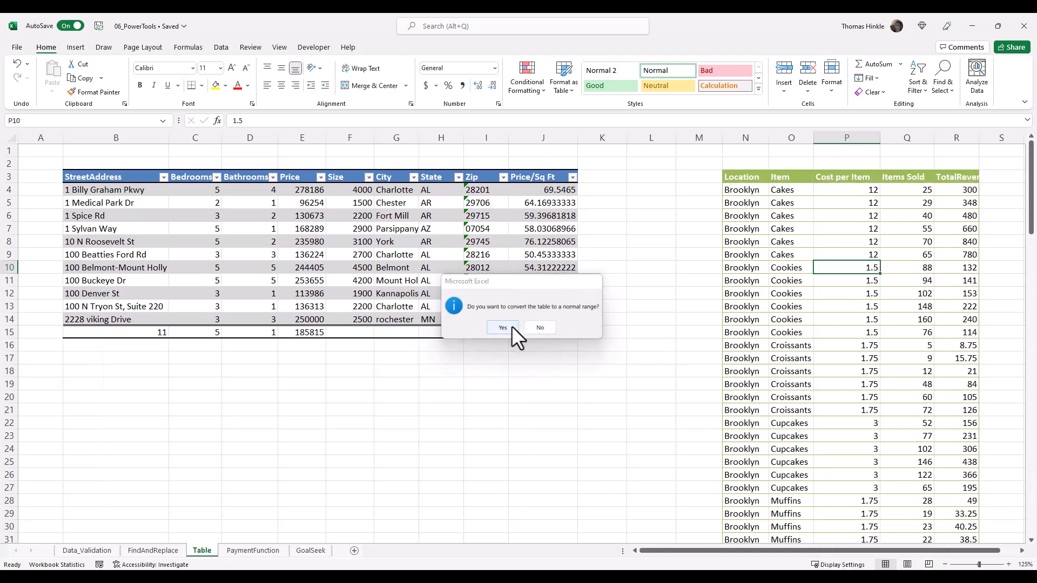
click(503, 328)
click(785, 276)
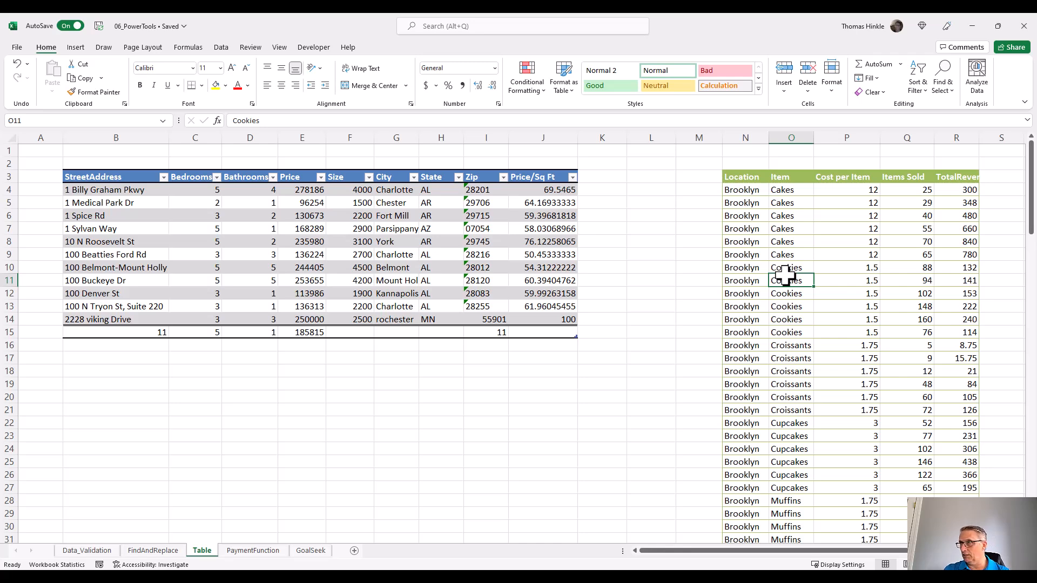
Convert the blue housing table, including its totals row, to a normal range.
click(396, 255)
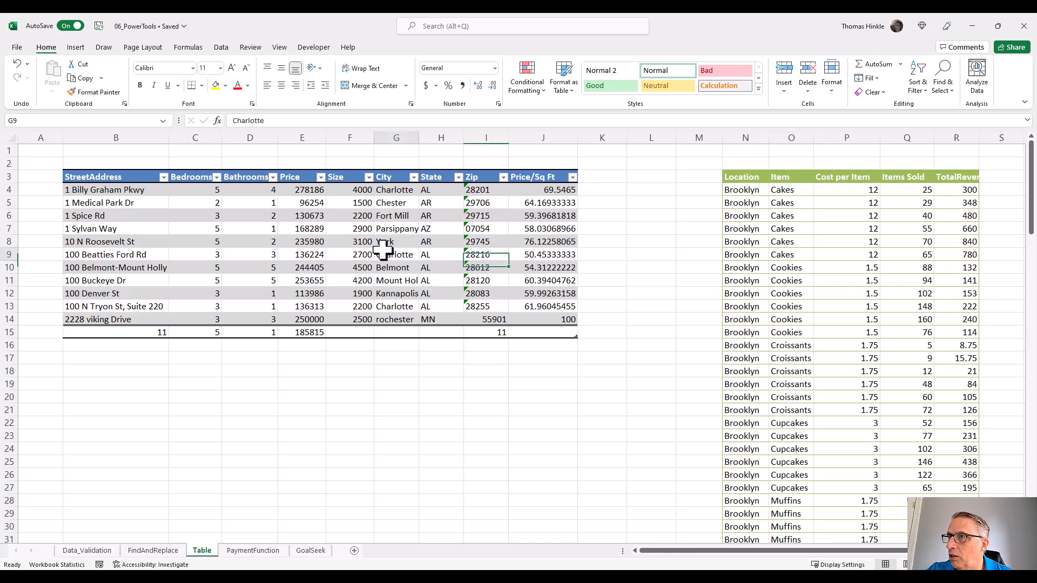
right_click(387, 238)
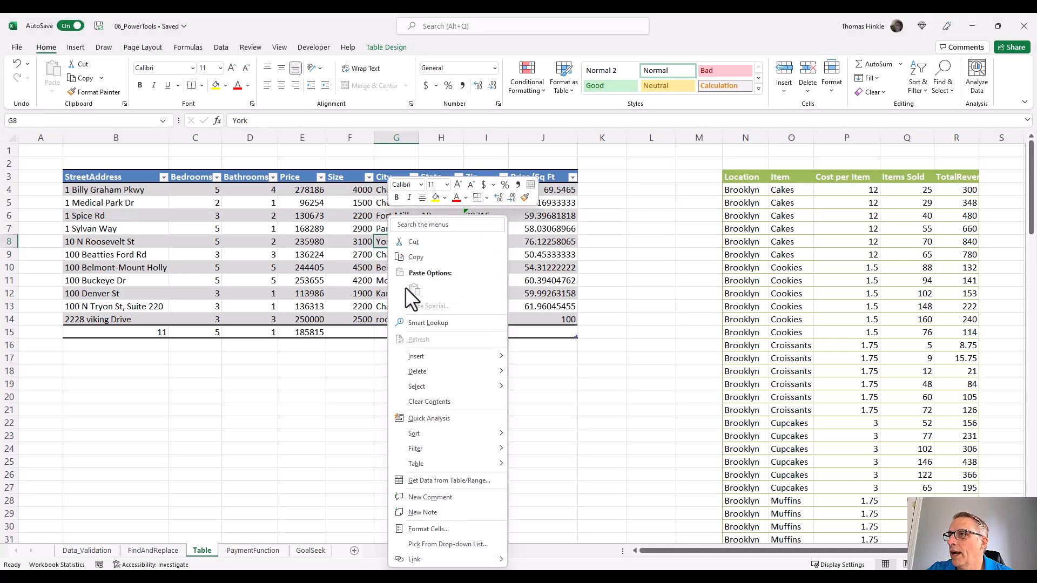
mouse_move(443, 463)
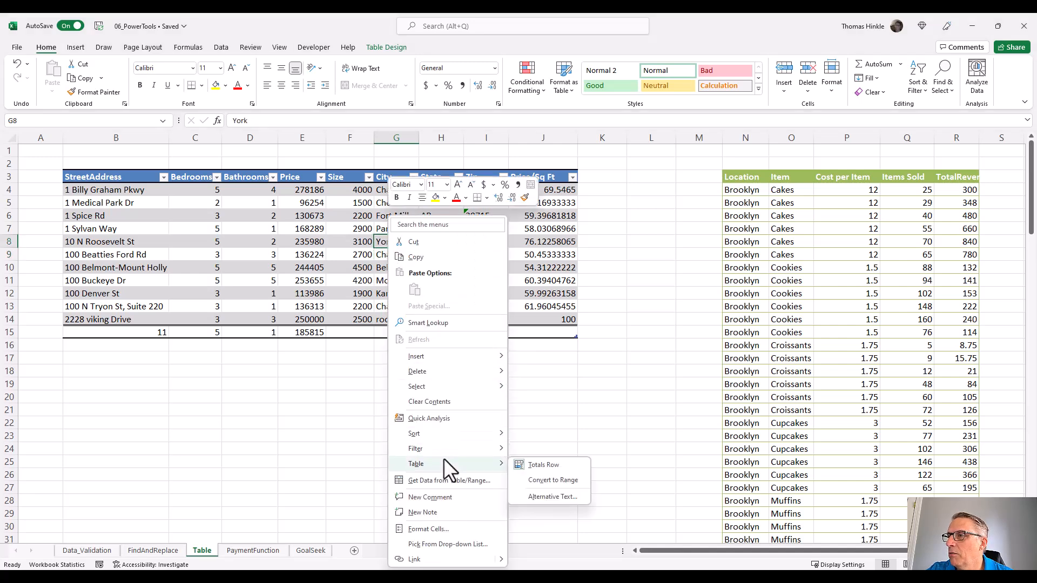
click(543, 485)
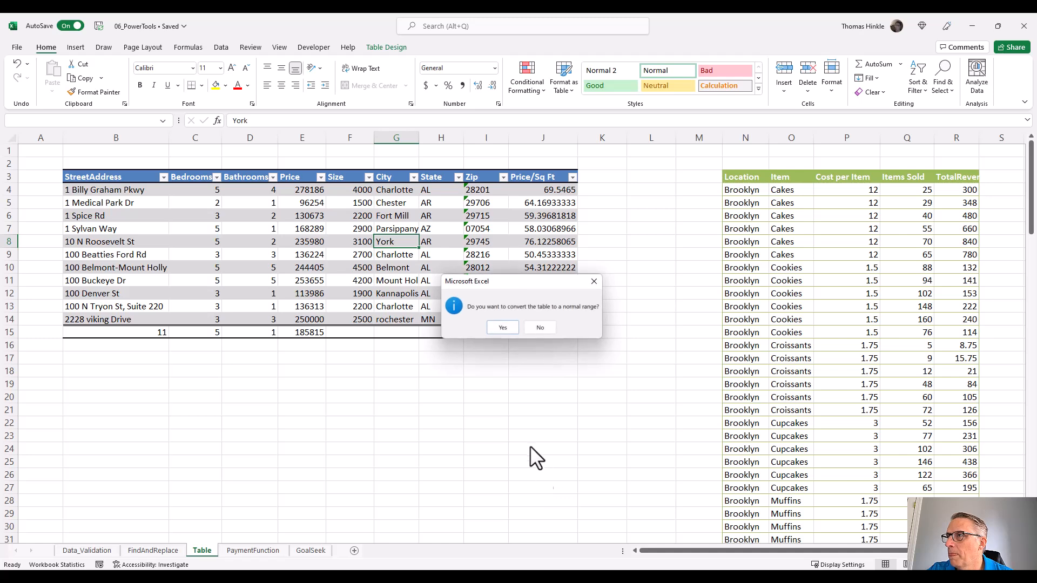
click(502, 328)
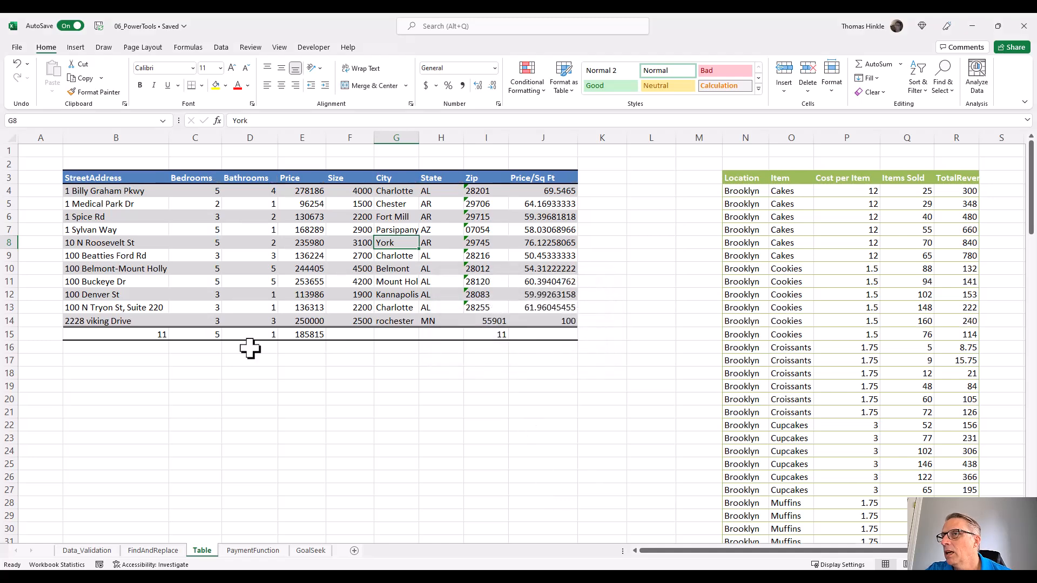
Inspect the last housing record's Price/Sq Ft formula and move through the cells past the end of the range.
click(546, 321)
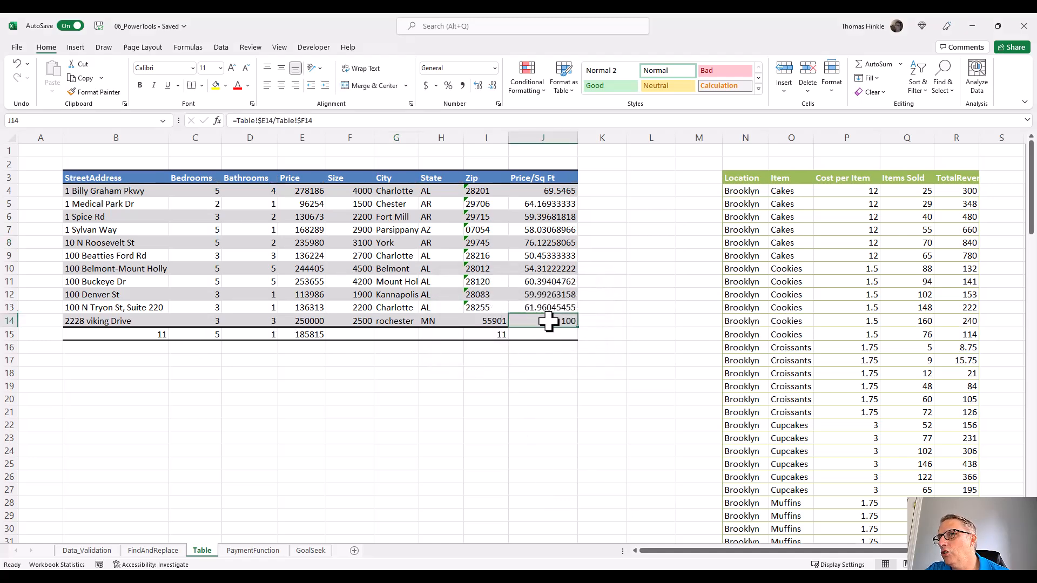
click(477, 322)
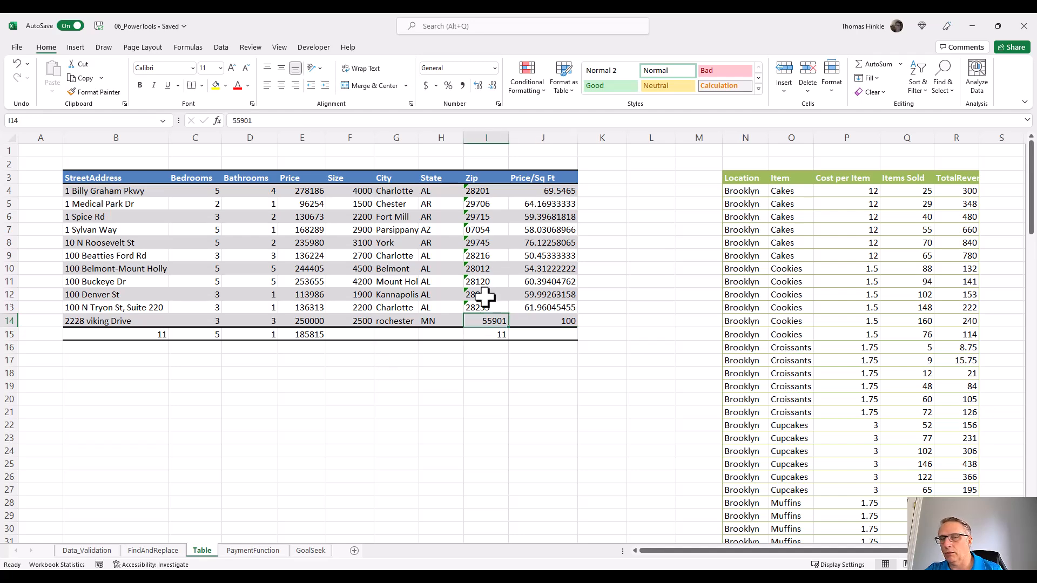
key(Right)
key(Right)
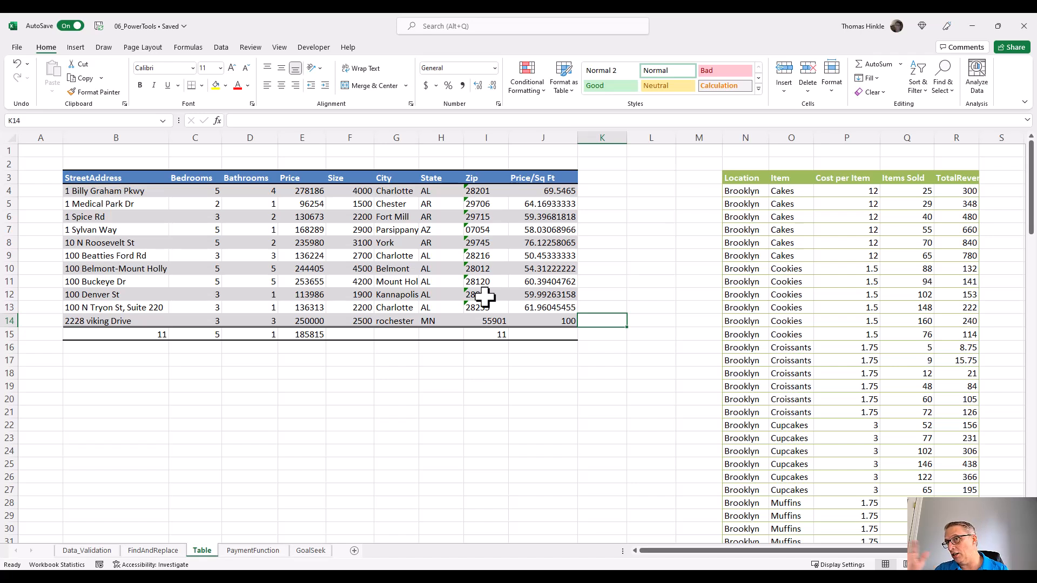
key(Down)
key(Down)
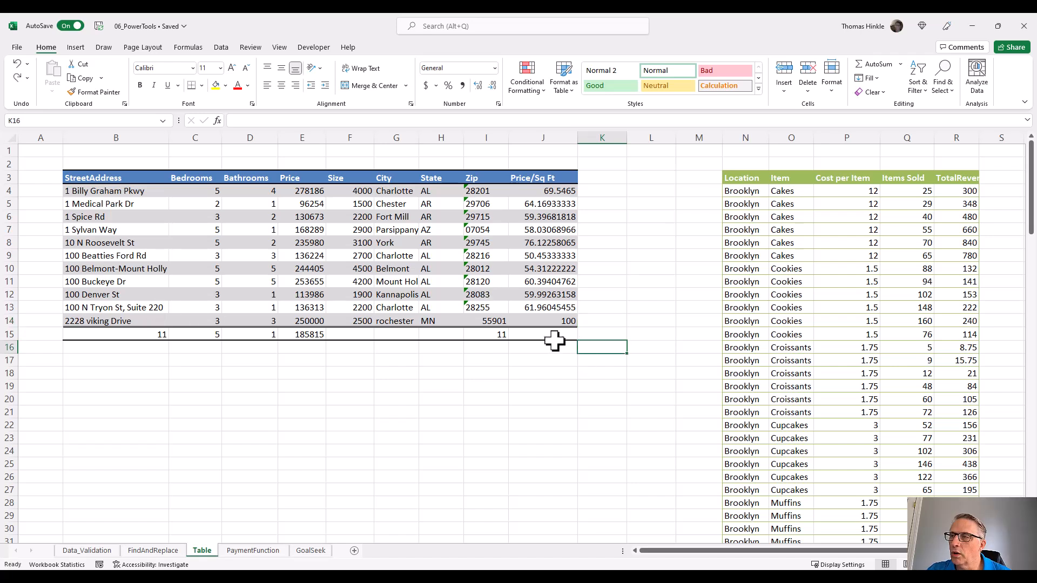
Clear only the formatting from the housing data in B3:J16, keeping its contents.
mouse_move(562, 346)
mouse_down()
mouse_move(491, 308)
mouse_move(144, 206)
mouse_move(114, 174)
mouse_up()
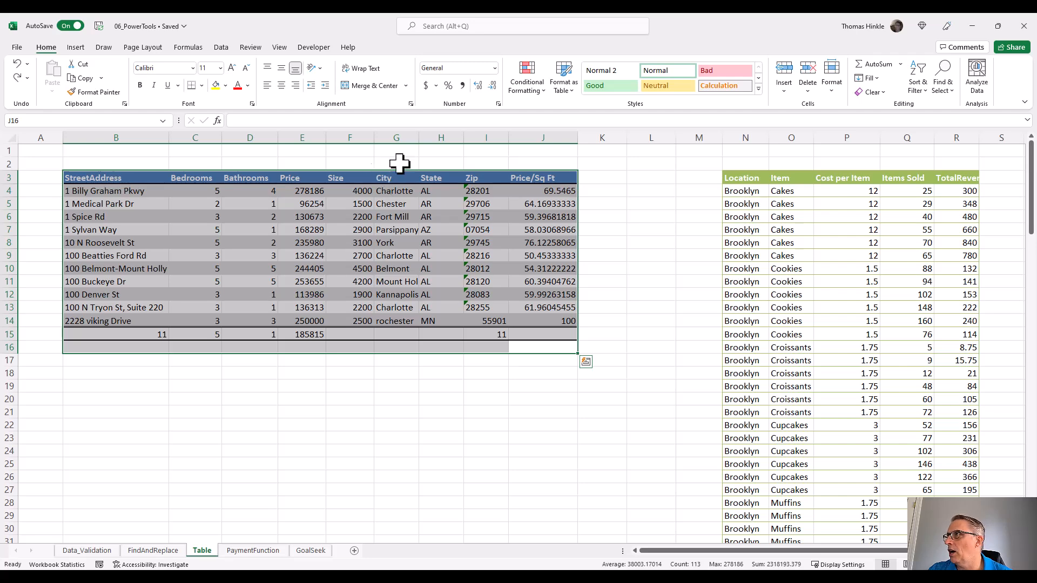
click(881, 94)
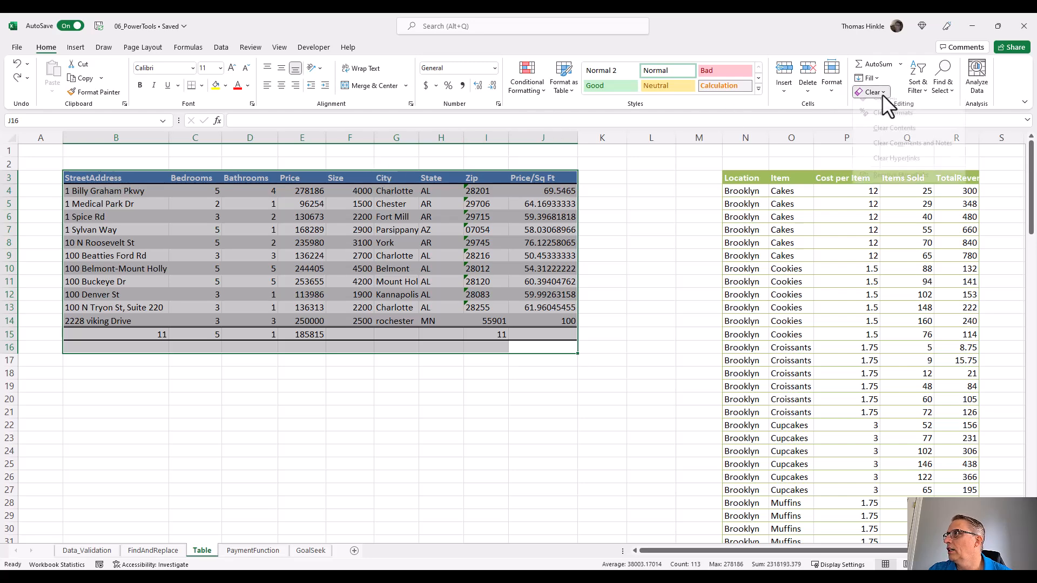
click(897, 122)
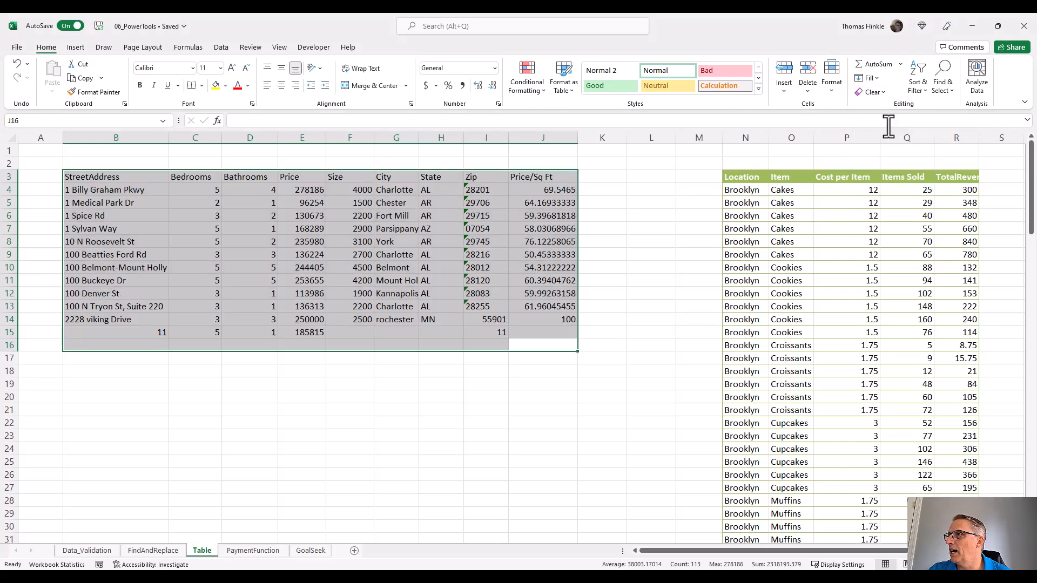
click(396, 267)
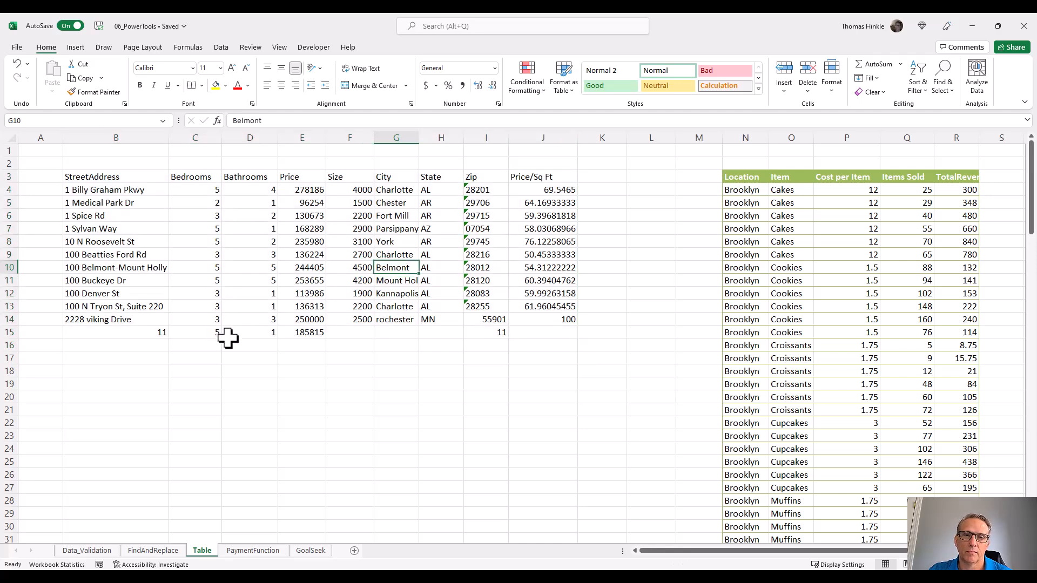
click(323, 255)
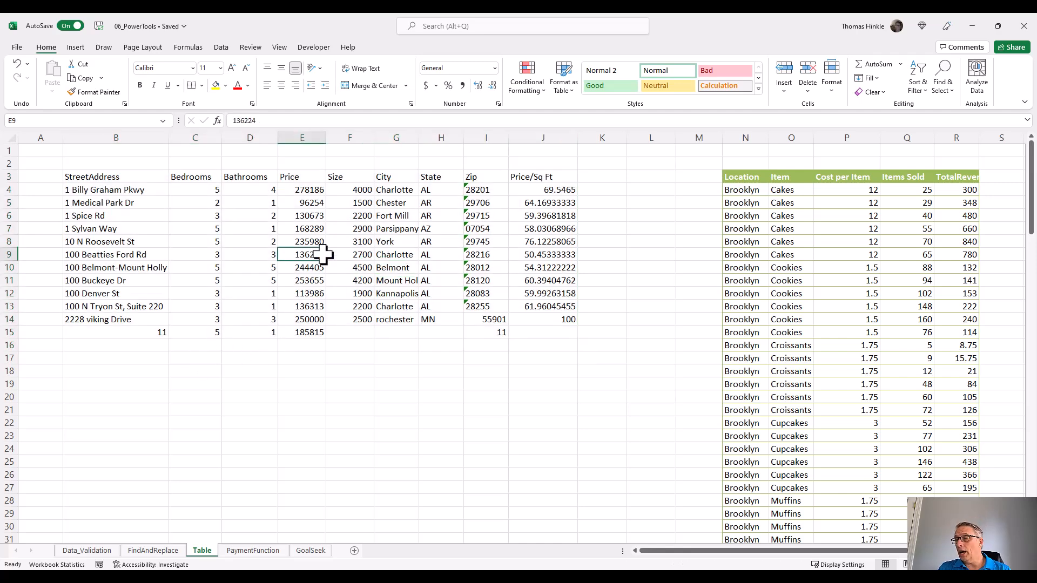